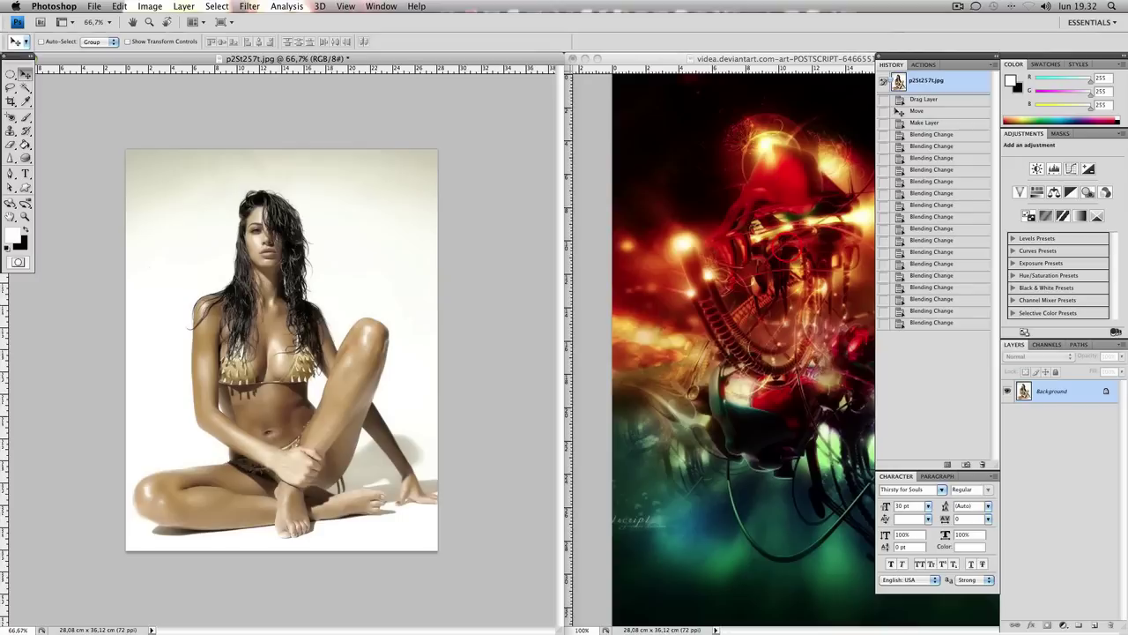
Step: Drag the fiery fractal image onto the woman's photo, creating Layer 1 above her
{"action": "key", "text": "ctrl+Tab"}
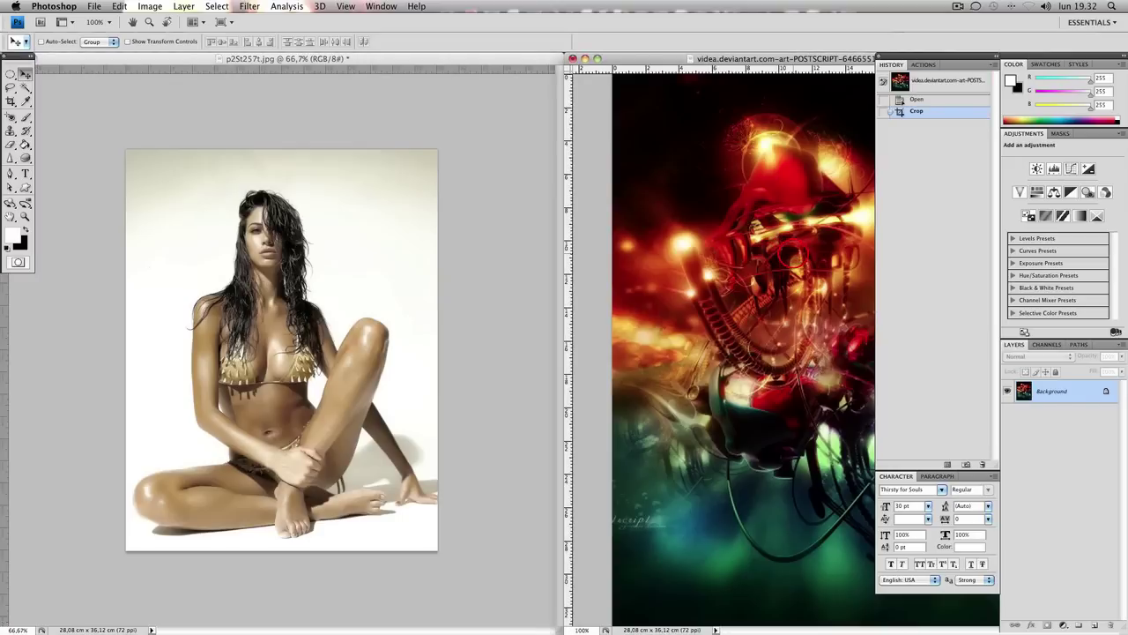
{"action": "mouse_move", "coordinate": [715, 251]}
{"action": "left_mouse_down"}
{"action": "mouse_move", "coordinate": [236, 265]}
{"action": "mouse_move", "coordinate": [240, 280]}
{"action": "mouse_move", "coordinate": [250, 269]}
{"action": "left_mouse_up"}
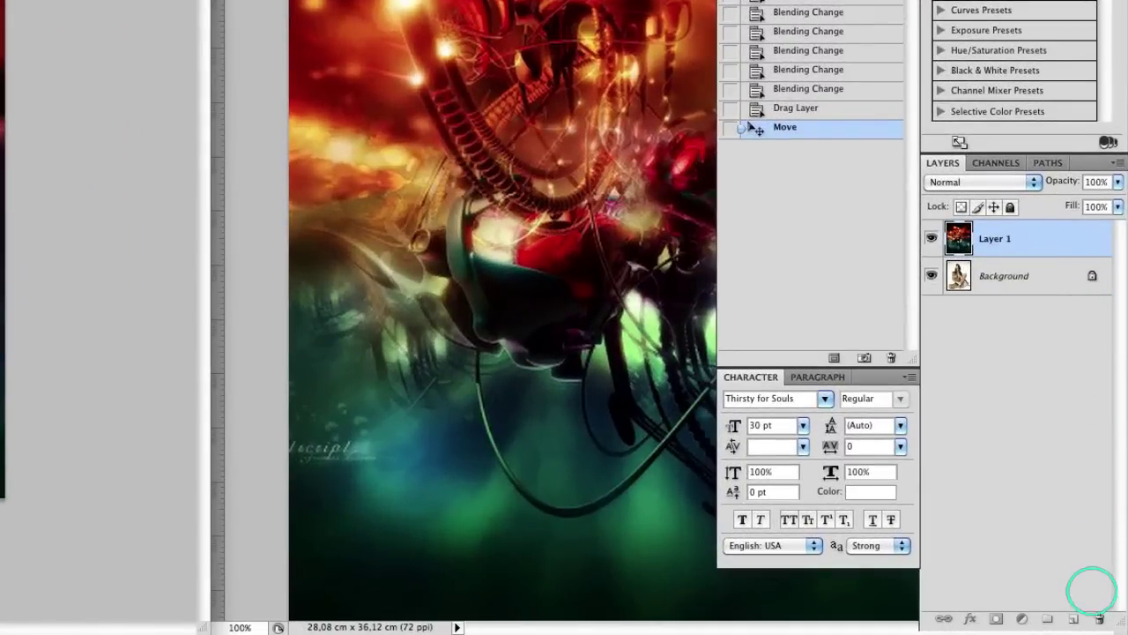
Step: Unlock the Background into Layer 0 and set Layer 1's blend mode to Multiply
{"action": "left_click_drag", "start_coordinate": [1100, 618], "coordinate": [1093, 607]}
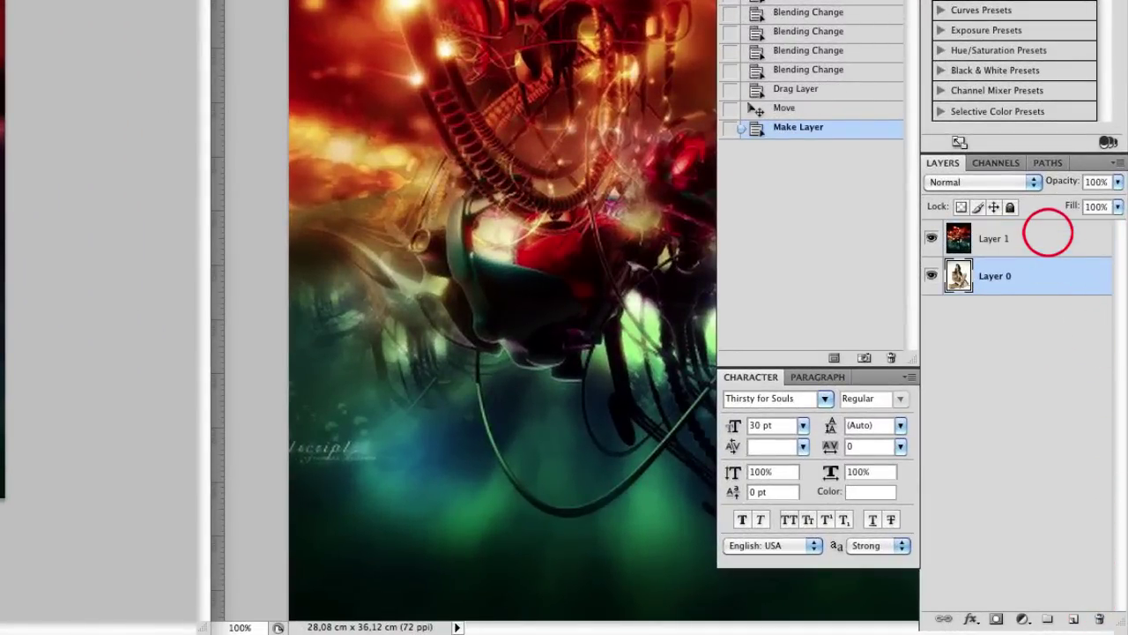
{"action": "left_click", "coordinate": [1048, 233]}
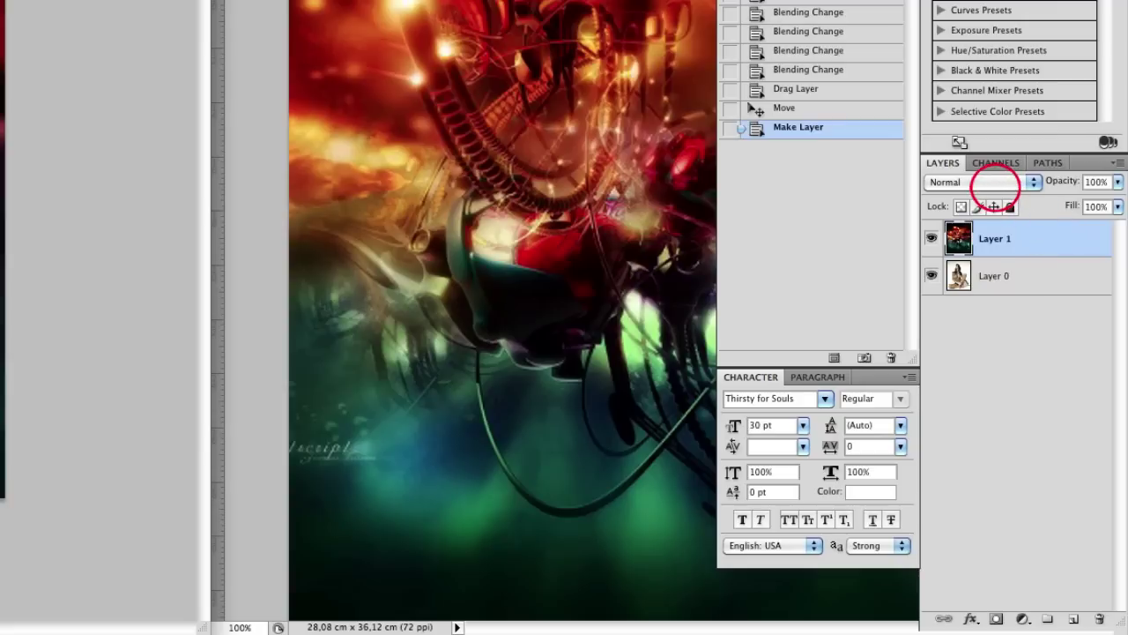
{"action": "left_click", "coordinate": [996, 183]}
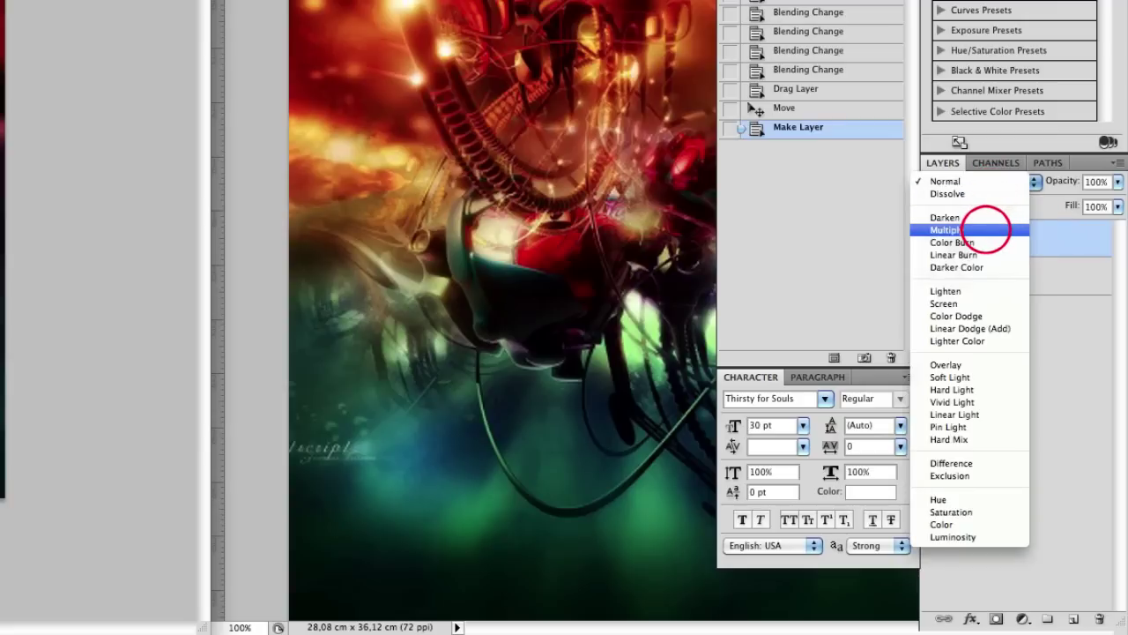
{"action": "left_click", "coordinate": [986, 230]}
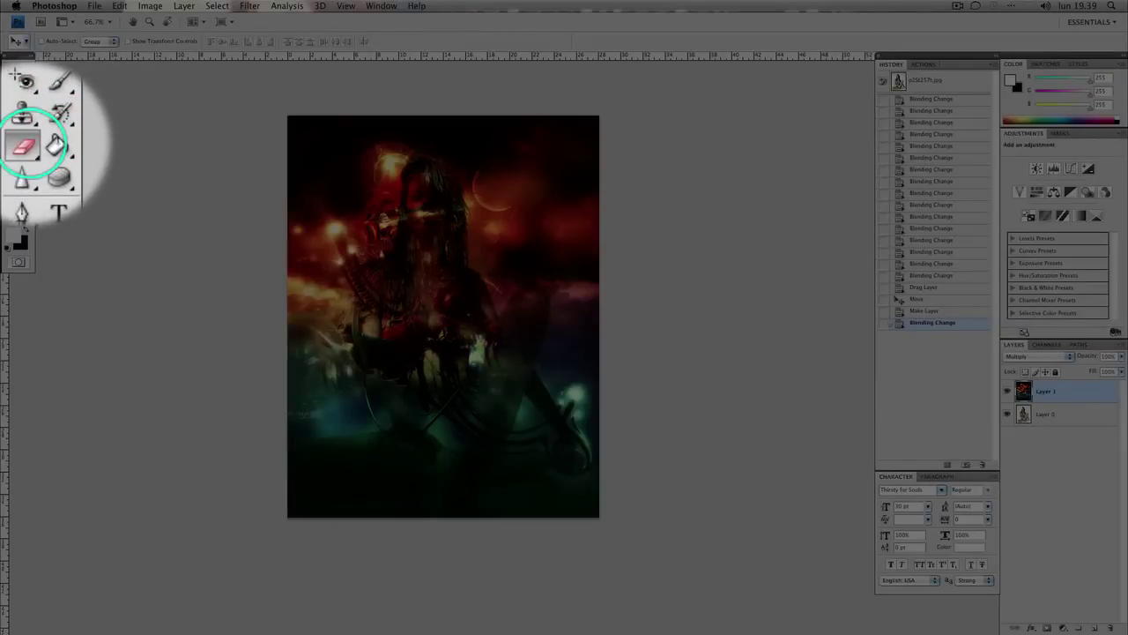
Step: Set up the Eraser with a soft 114 px brush at 80% opacity
{"action": "left_click", "coordinate": [23, 145]}
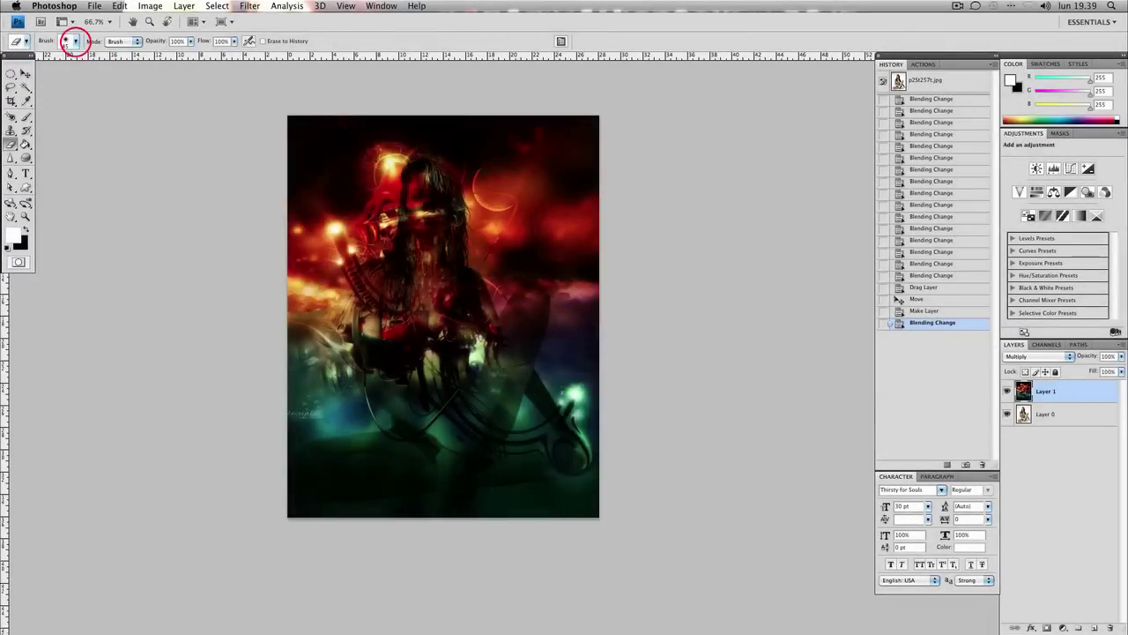
{"action": "left_click", "coordinate": [75, 41]}
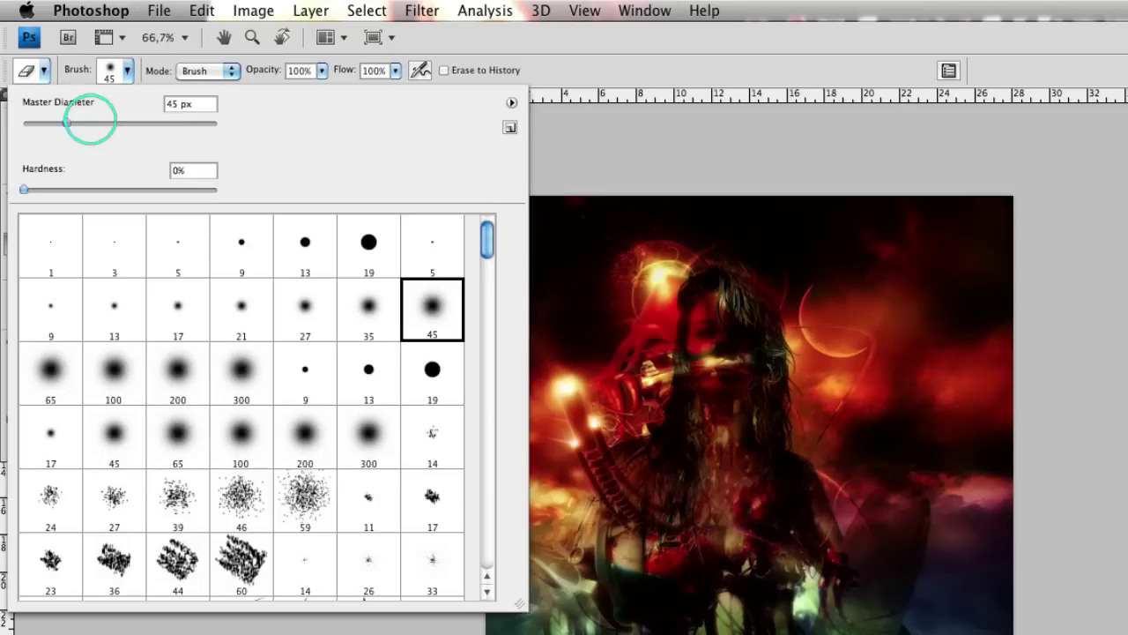
{"action": "left_click_drag", "start_coordinate": [52, 71], "coordinate": [63, 72]}
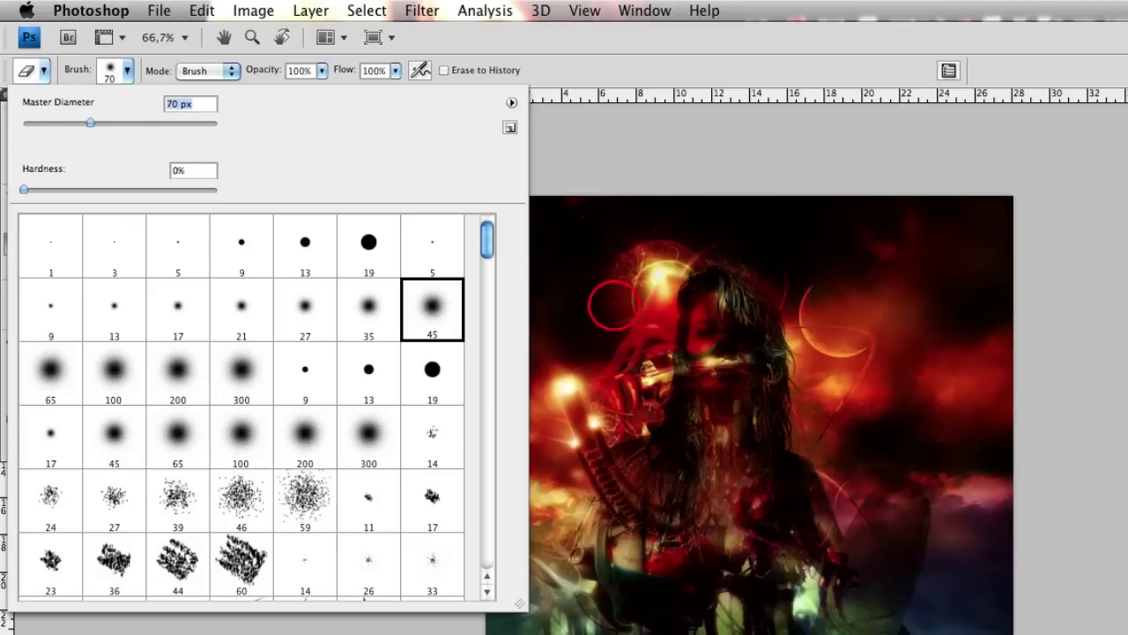
{"action": "left_click_drag", "start_coordinate": [90, 123], "coordinate": [127, 123]}
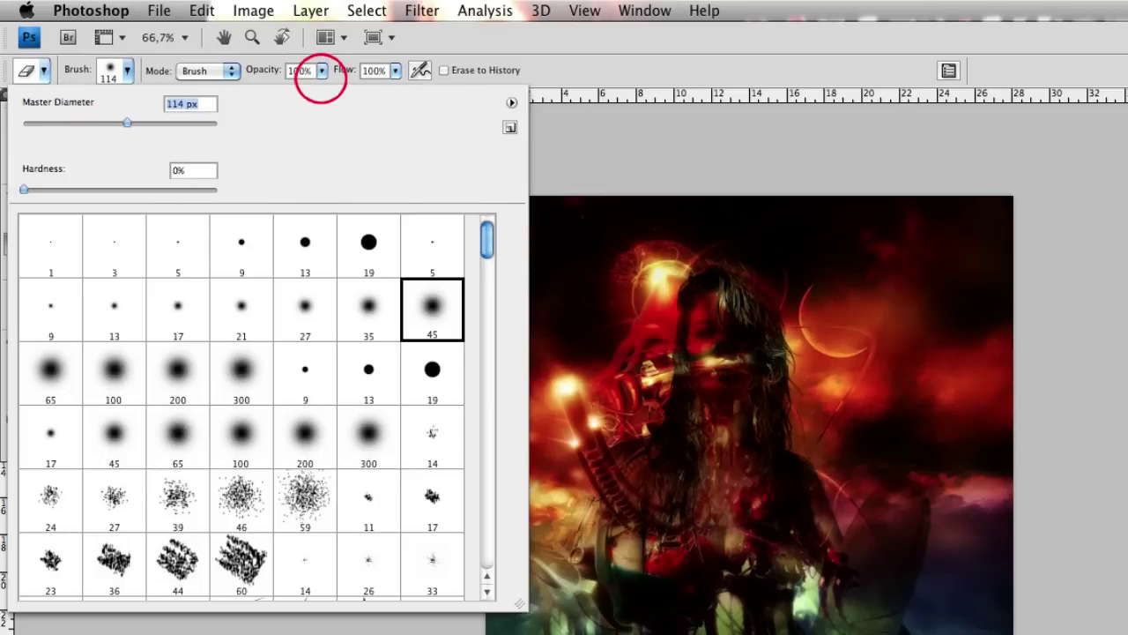
{"action": "left_click", "coordinate": [321, 72]}
{"action": "left_click", "coordinate": [322, 71]}
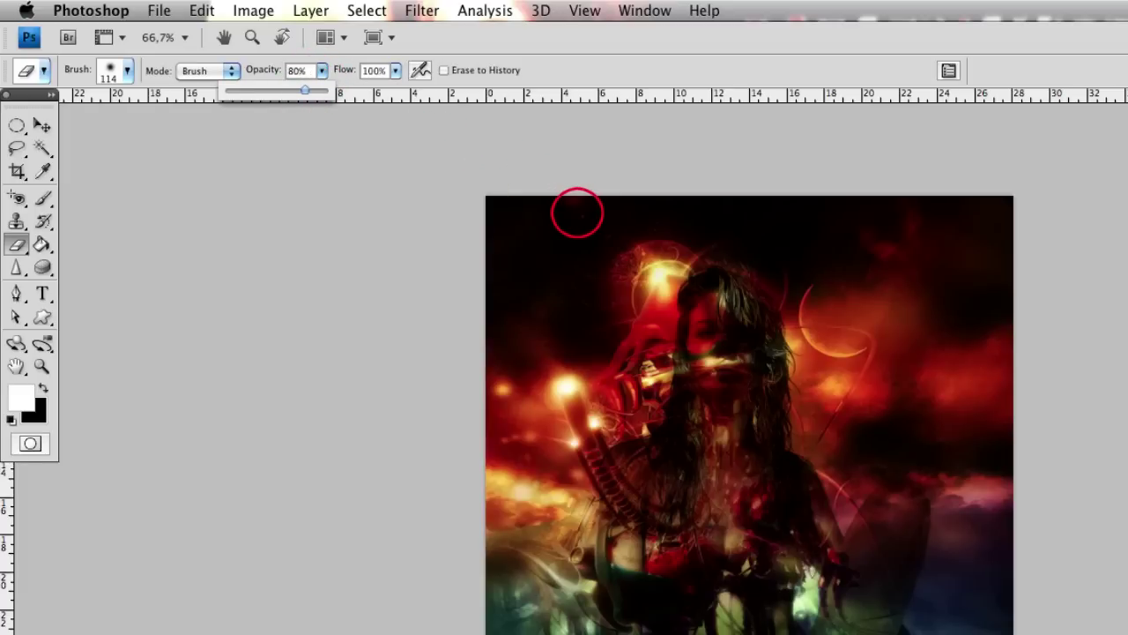
Step: At 200% zoom, erase the fractal over her face, chest, shoulder, arm and lower leg
{"action": "key", "text": "super+plus"}
{"action": "key", "text": "super+plus"}
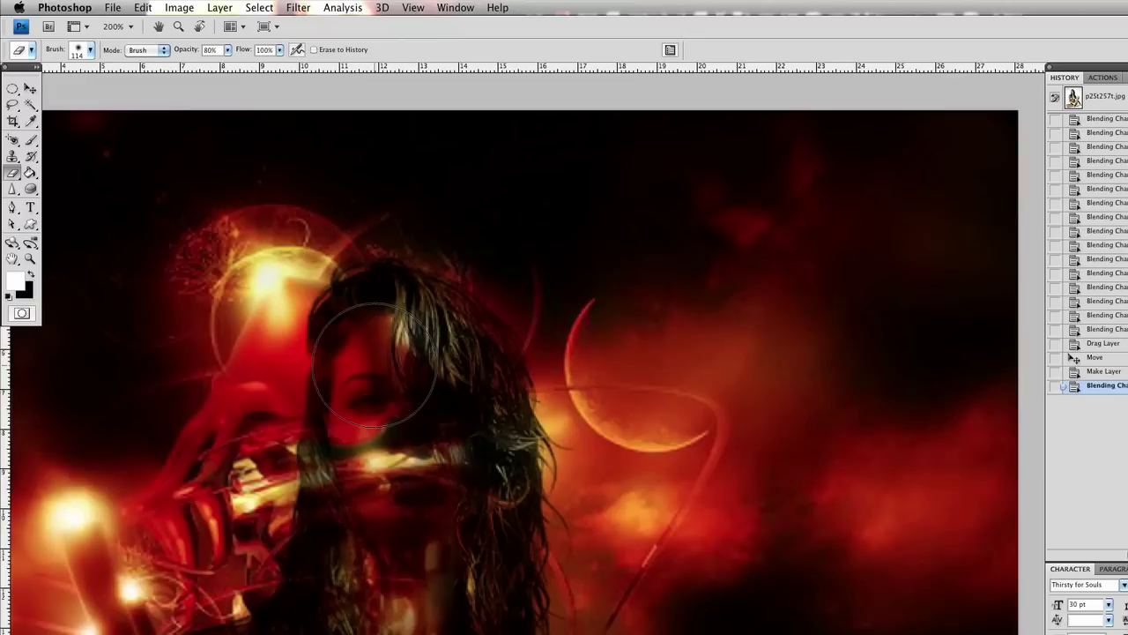
{"action": "mouse_move", "coordinate": [368, 370]}
{"action": "left_mouse_down"}
{"action": "mouse_move", "coordinate": [378, 441]}
{"action": "mouse_move", "coordinate": [418, 474]}
{"action": "mouse_move", "coordinate": [401, 418]}
{"action": "mouse_move", "coordinate": [411, 613]}
{"action": "mouse_move", "coordinate": [380, 634]}
{"action": "mouse_move", "coordinate": [415, 489]}
{"action": "left_mouse_up"}
{"action": "scroll", "coordinate": [394, 401], "scroll_direction": "down", "scroll_amount": 5}
{"action": "scroll", "coordinate": [414, 363], "scroll_direction": "down", "scroll_amount": 3}
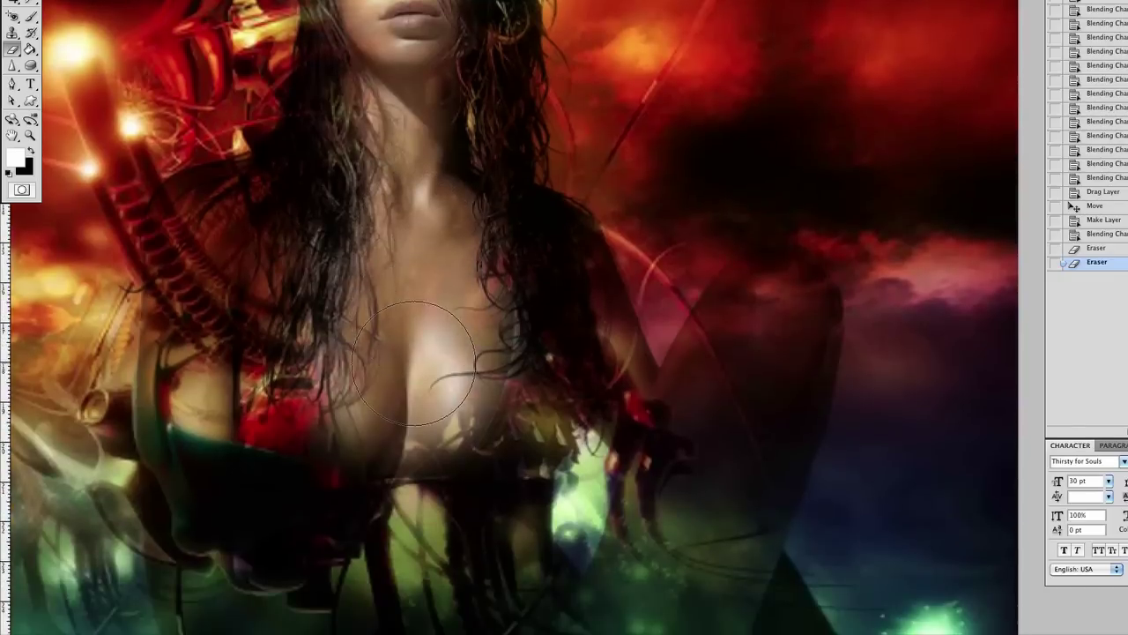
{"action": "left_click_drag", "start_coordinate": [432, 335], "coordinate": [397, 476]}
{"action": "scroll", "coordinate": [396, 476], "scroll_direction": "down", "scroll_amount": 3}
{"action": "mouse_move", "coordinate": [749, 211]}
{"action": "left_mouse_down"}
{"action": "mouse_move", "coordinate": [769, 188]}
{"action": "mouse_move", "coordinate": [605, 512]}
{"action": "left_mouse_up"}
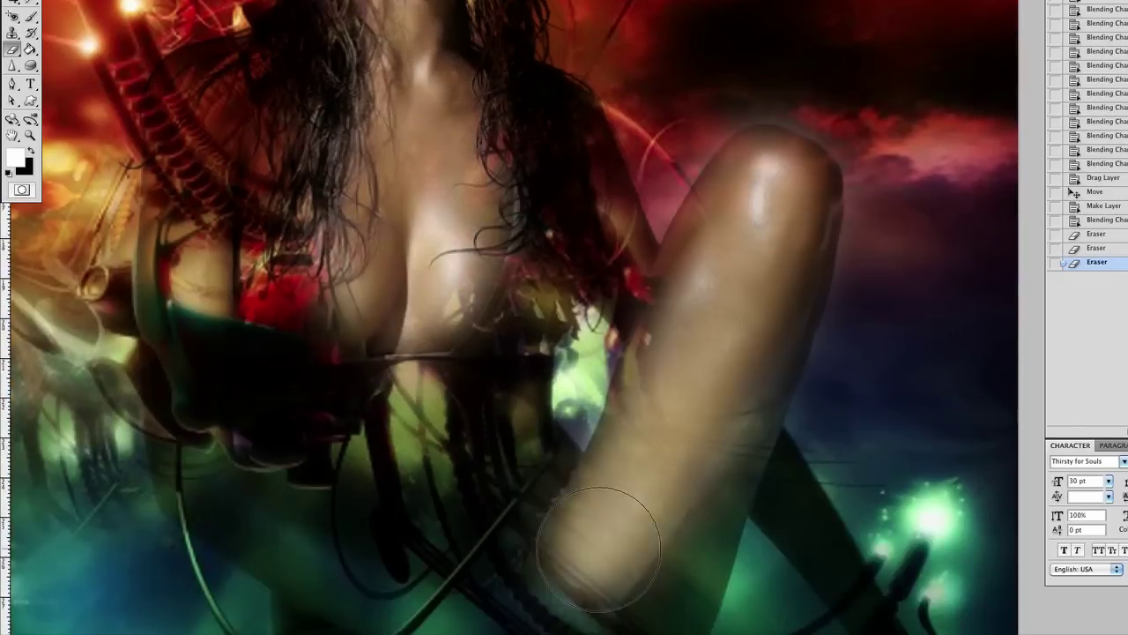
{"action": "scroll", "coordinate": [580, 428], "scroll_direction": "down", "scroll_amount": 5}
{"action": "scroll", "coordinate": [529, 370], "scroll_direction": "down", "scroll_amount": 5}
{"action": "scroll", "coordinate": [517, 353], "scroll_direction": "left", "scroll_amount": 5}
{"action": "mouse_move", "coordinate": [564, 353]}
{"action": "left_mouse_down"}
{"action": "mouse_move", "coordinate": [328, 360]}
{"action": "mouse_move", "coordinate": [597, 409]}
{"action": "left_mouse_up"}
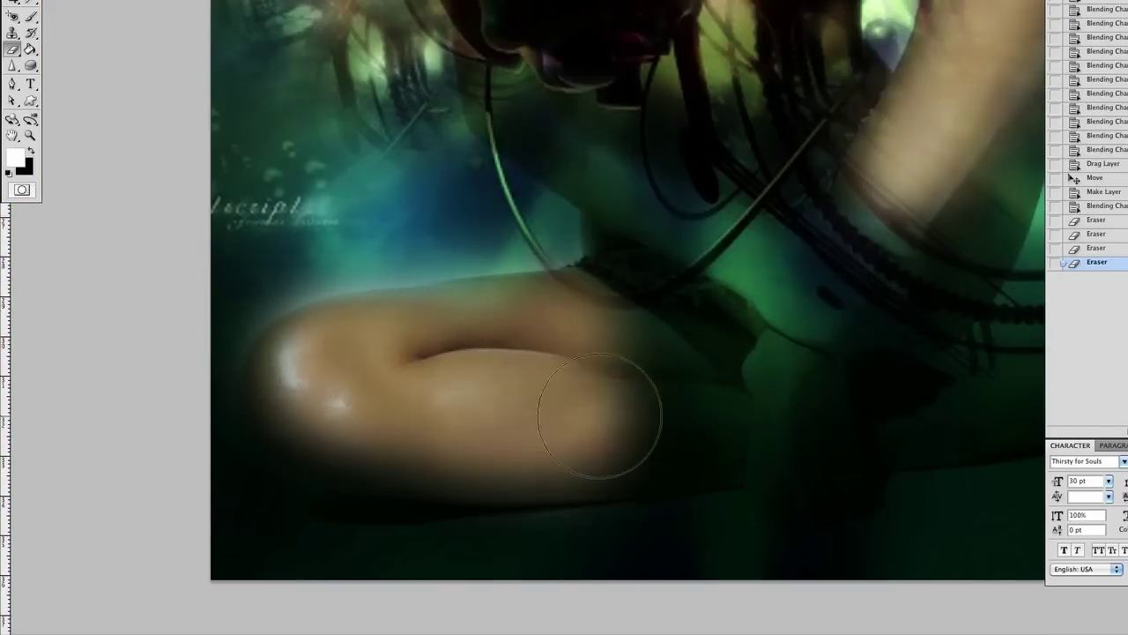
Step: Zoomed out to the full image, erase more fractal over her chest, lower-left area and face
{"action": "key", "text": "ctrl+0"}
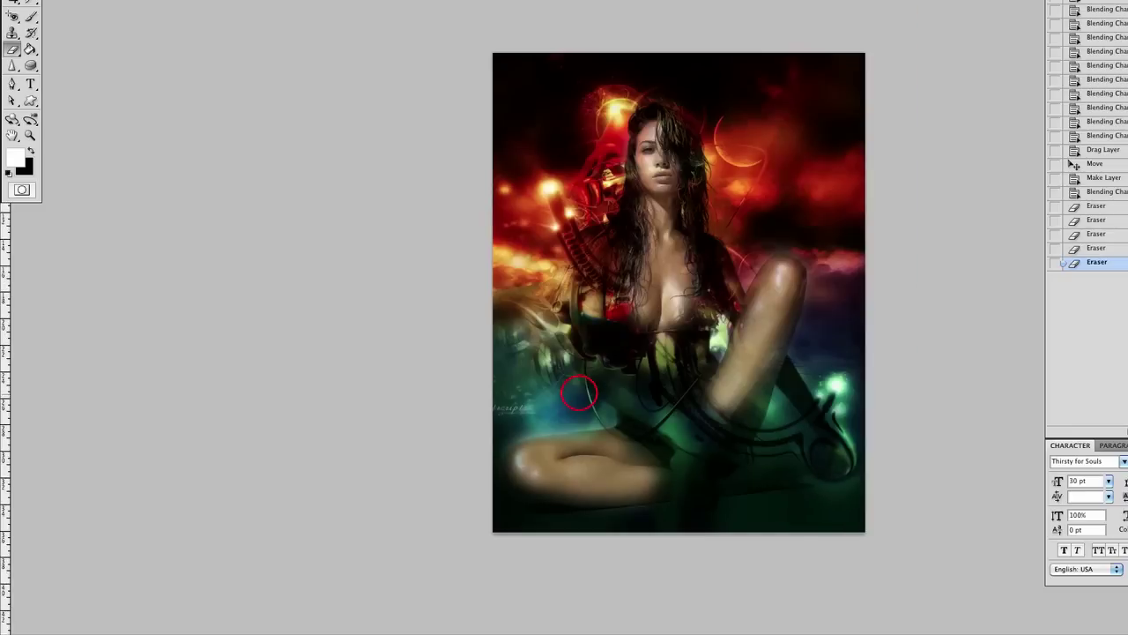
{"action": "left_click", "coordinate": [668, 309]}
{"action": "left_click", "coordinate": [668, 309]}
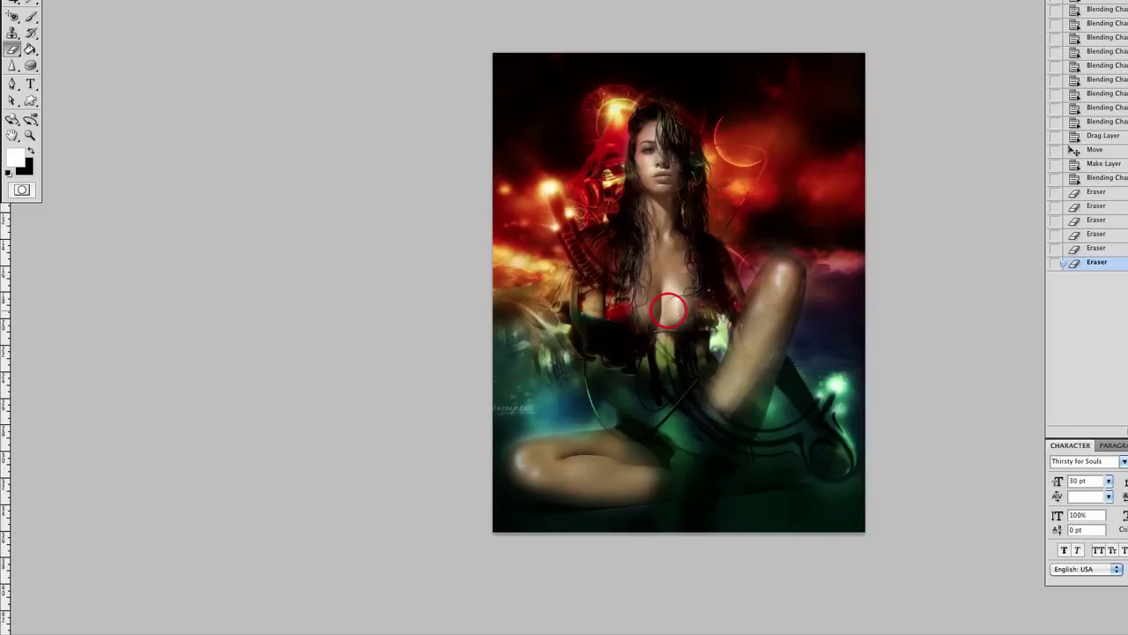
{"action": "left_click", "coordinate": [663, 311]}
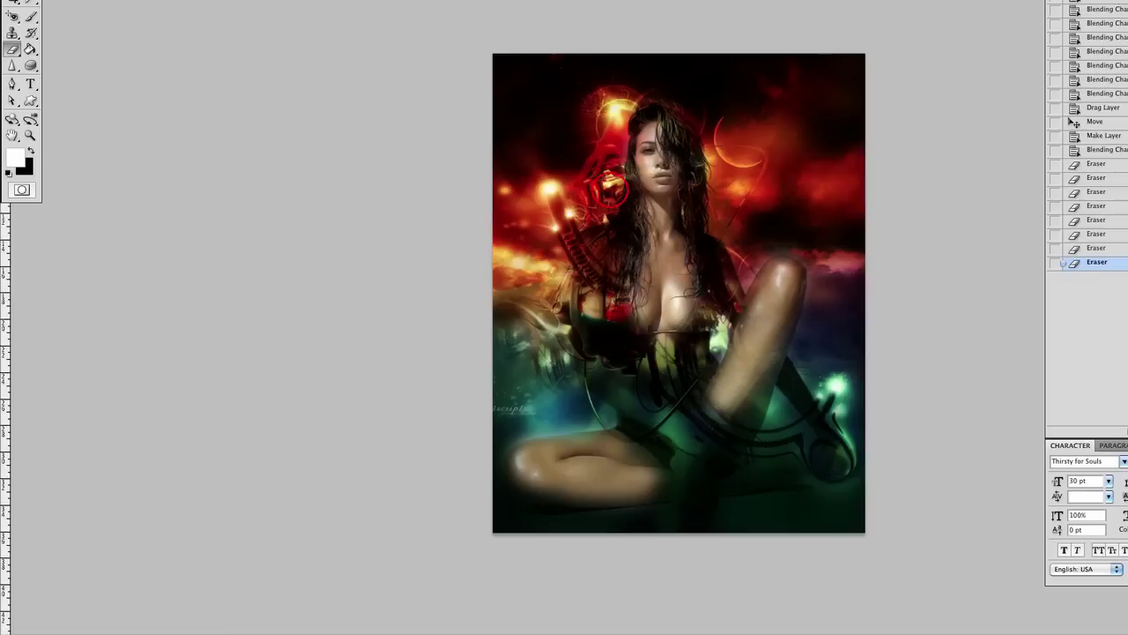
{"action": "left_click", "coordinate": [661, 169]}
{"action": "left_click", "coordinate": [660, 168]}
{"action": "left_click", "coordinate": [659, 169]}
{"action": "left_click", "coordinate": [659, 167]}
{"action": "left_click", "coordinate": [658, 168]}
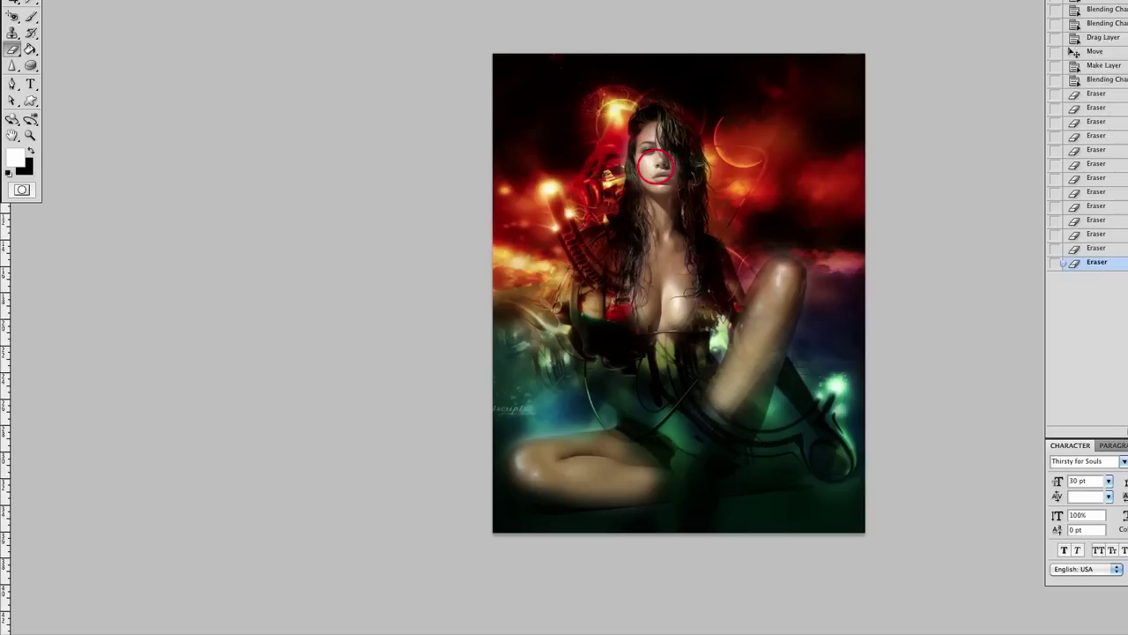
{"action": "left_click", "coordinate": [656, 169]}
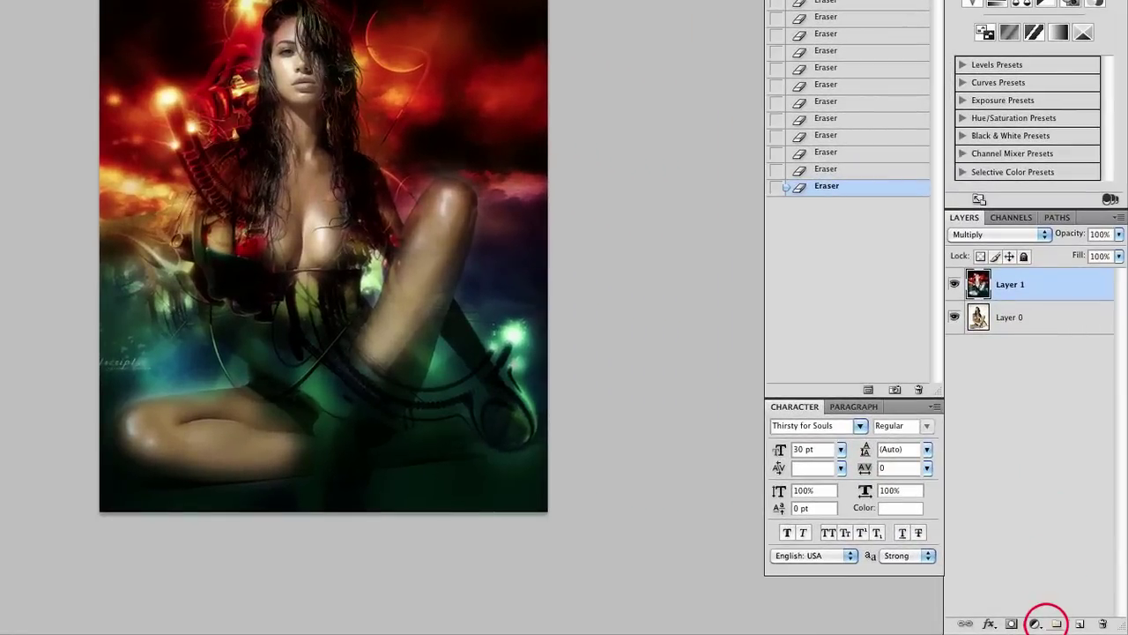
Step: Add a reversed Gradient Map layer in Soft Light mode, toggling its visibility to compare
{"action": "left_click", "coordinate": [1035, 623]}
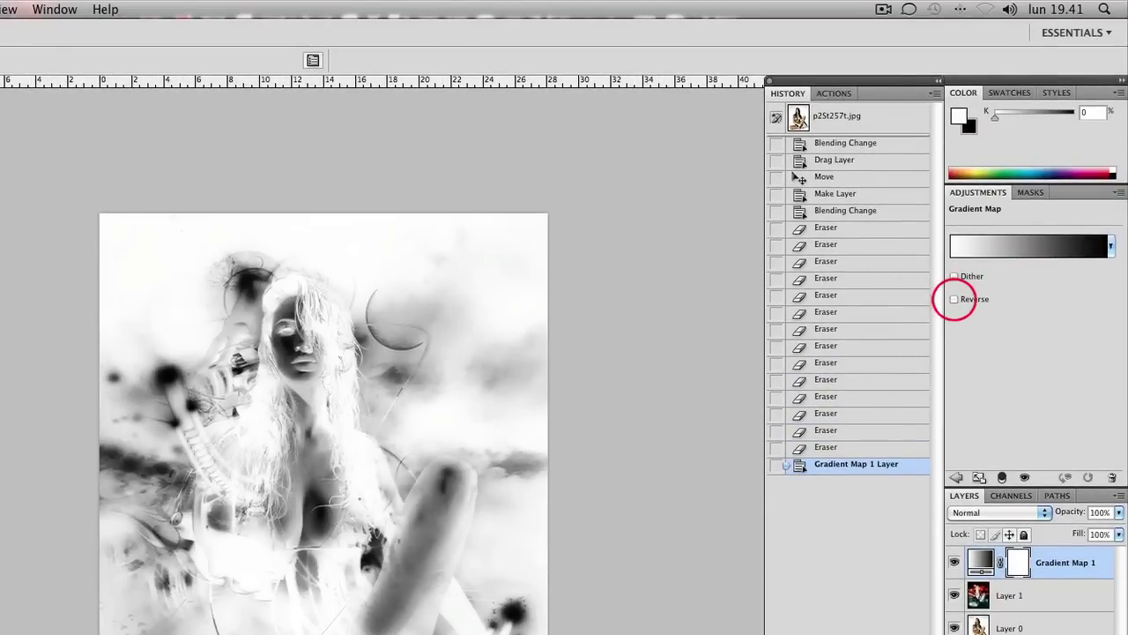
{"action": "left_click", "coordinate": [954, 299]}
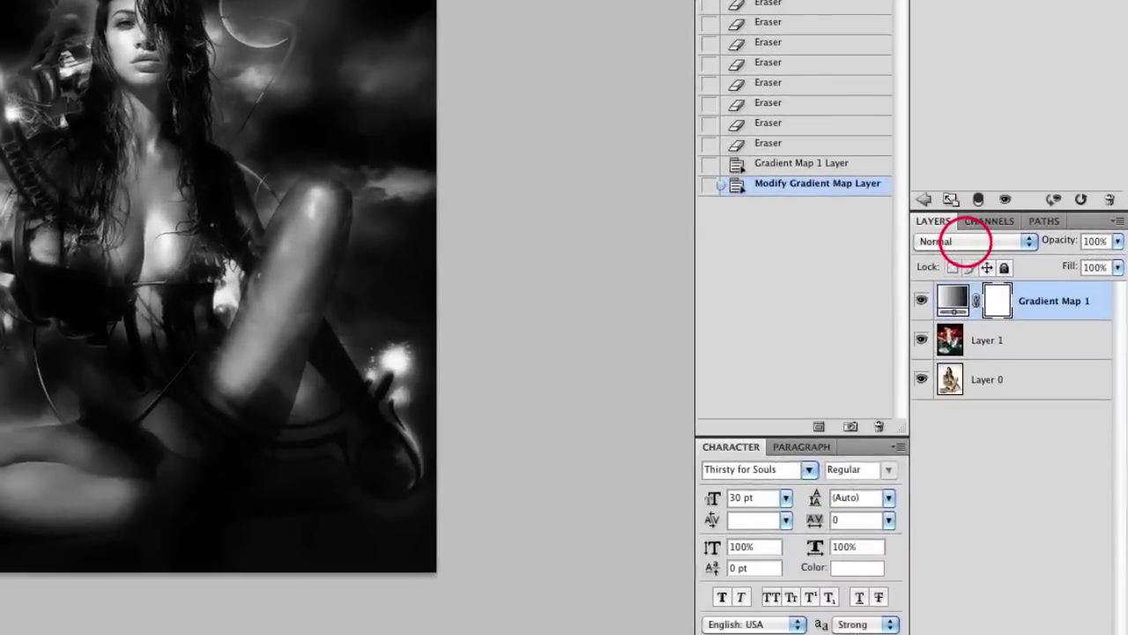
{"action": "left_click", "coordinate": [992, 512]}
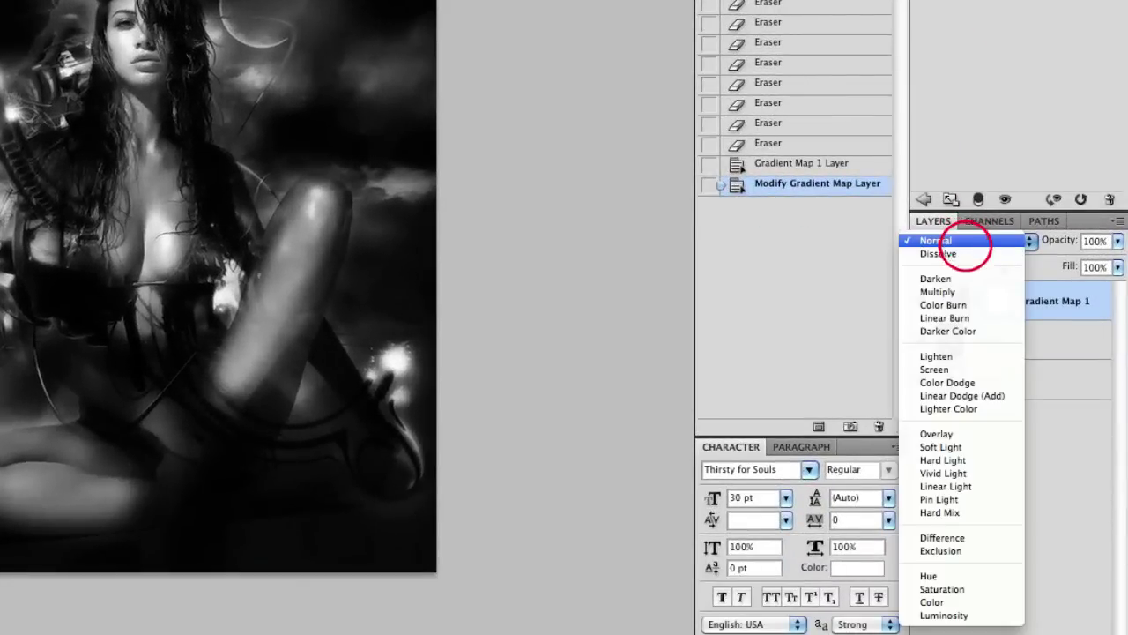
{"action": "left_click", "coordinate": [937, 434]}
{"action": "left_click", "coordinate": [955, 247]}
{"action": "left_click", "coordinate": [942, 253]}
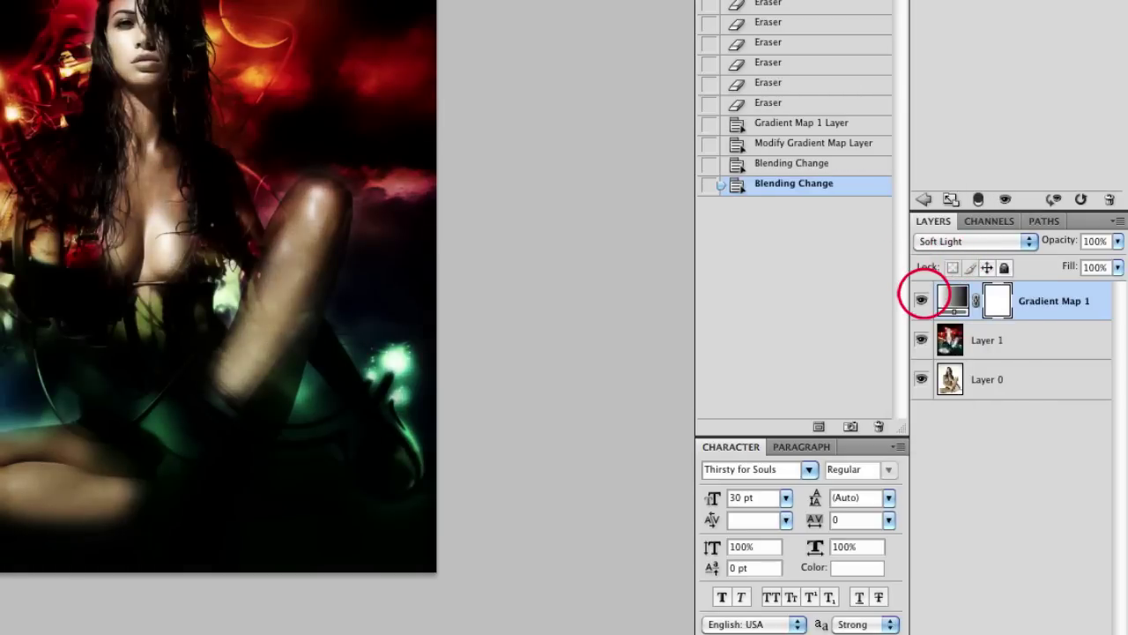
{"action": "left_click", "coordinate": [921, 301]}
{"action": "left_click", "coordinate": [922, 301]}
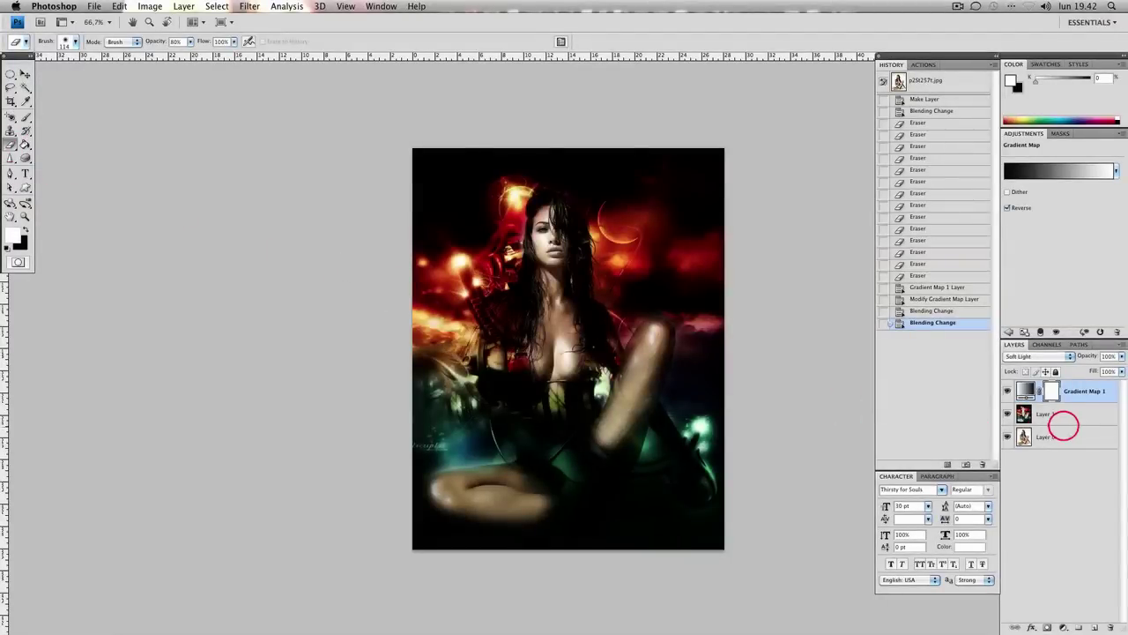
Step: On Layer 1, smudge the woman's left-side shoulder into the fiery background
{"action": "left_click", "coordinate": [1067, 414]}
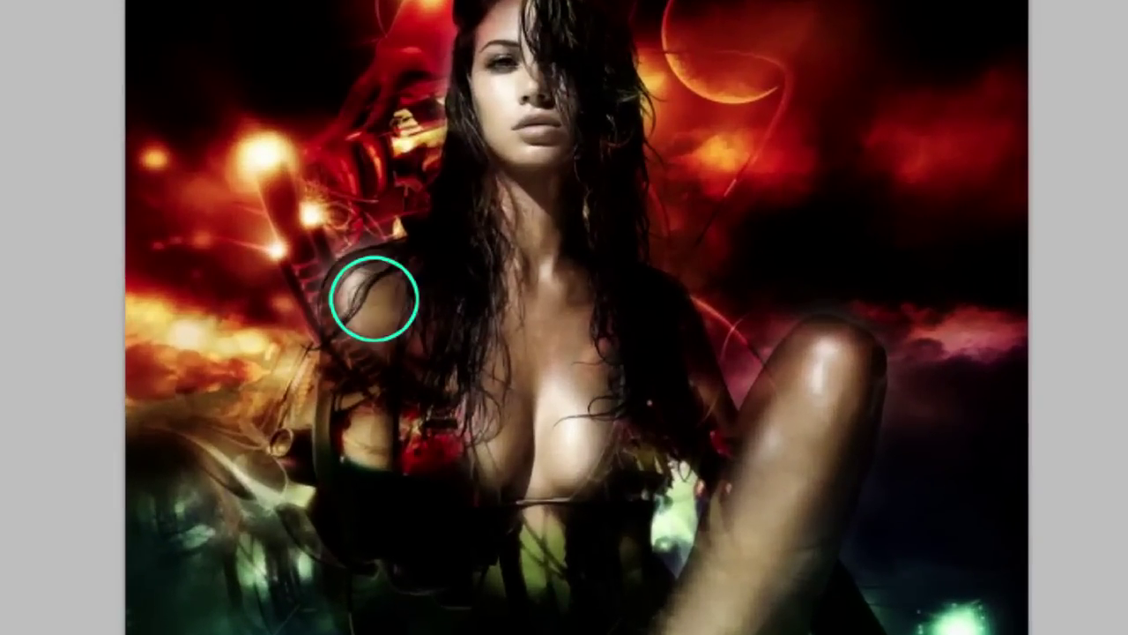
{"action": "mouse_move", "coordinate": [370, 304]}
{"action": "left_mouse_down"}
{"action": "mouse_move", "coordinate": [440, 430]}
{"action": "mouse_move", "coordinate": [952, 517]}
{"action": "mouse_move", "coordinate": [859, 327]}
{"action": "mouse_move", "coordinate": [473, 328]}
{"action": "mouse_move", "coordinate": [281, 294]}
{"action": "mouse_move", "coordinate": [614, 382]}
{"action": "mouse_move", "coordinate": [735, 315]}
{"action": "mouse_move", "coordinate": [751, 278]}
{"action": "mouse_move", "coordinate": [151, 402]}
{"action": "mouse_move", "coordinate": [811, 432]}
{"action": "left_mouse_up"}
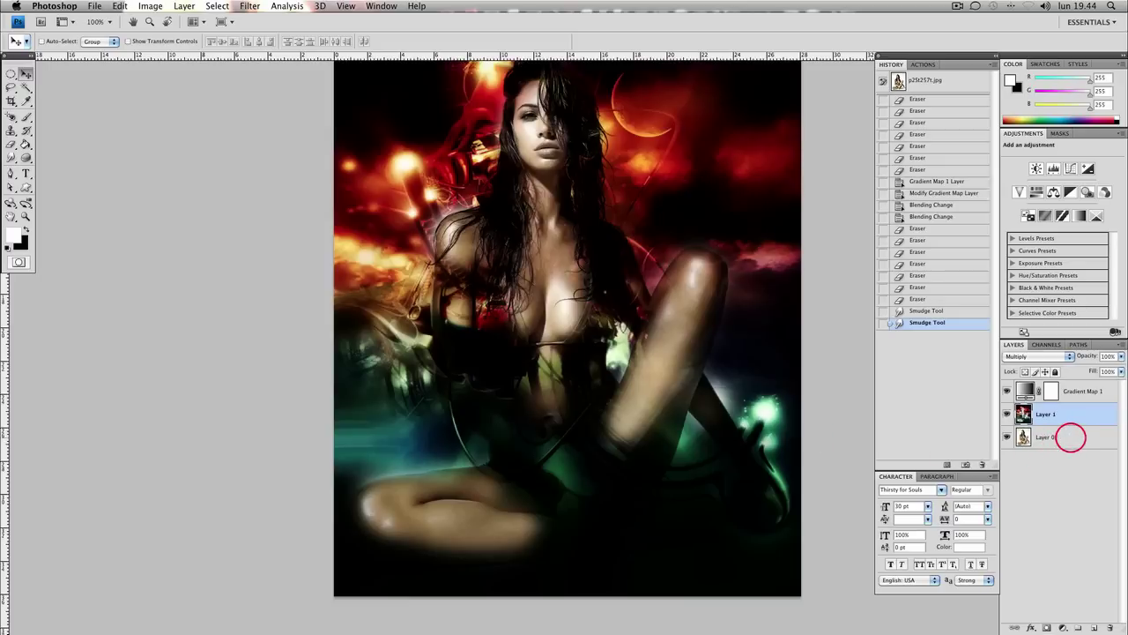
Step: Make a Layer 0 copy and apply Levels with inputs 35, 1,23 and 242
{"action": "left_click", "coordinate": [1070, 438]}
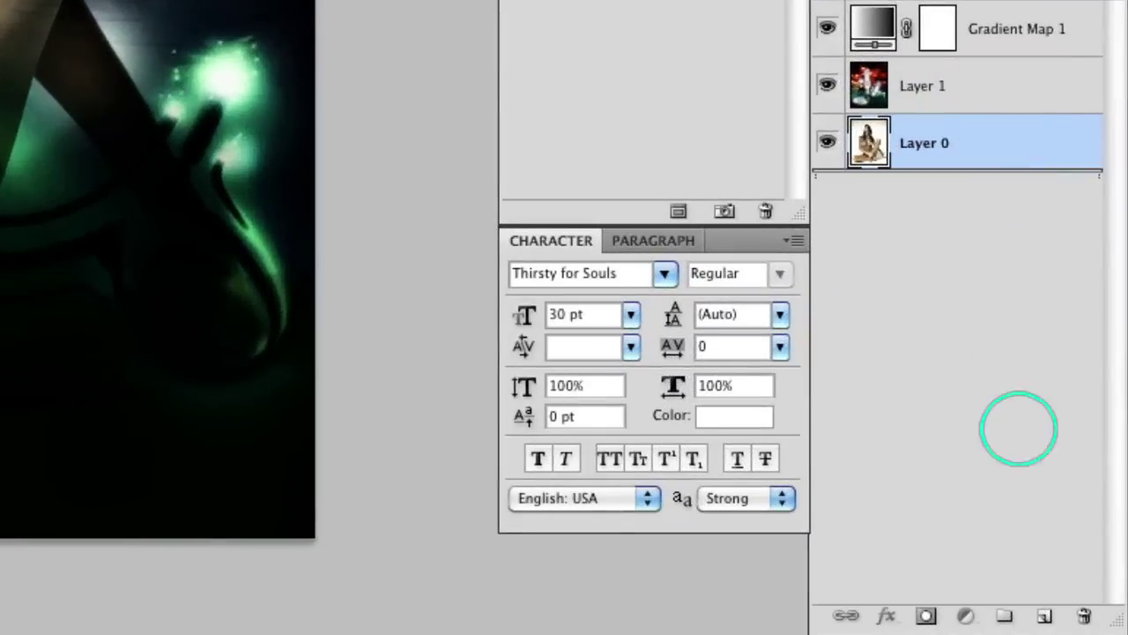
{"action": "left_click_drag", "start_coordinate": [1031, 573], "coordinate": [1044, 614]}
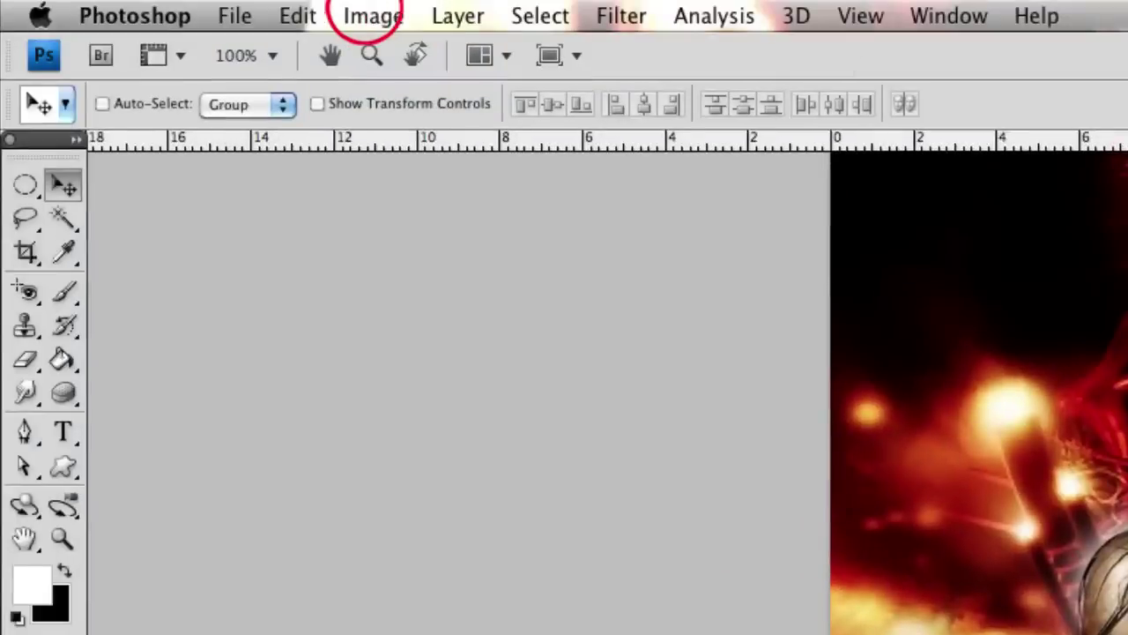
{"action": "left_click", "coordinate": [374, 15]}
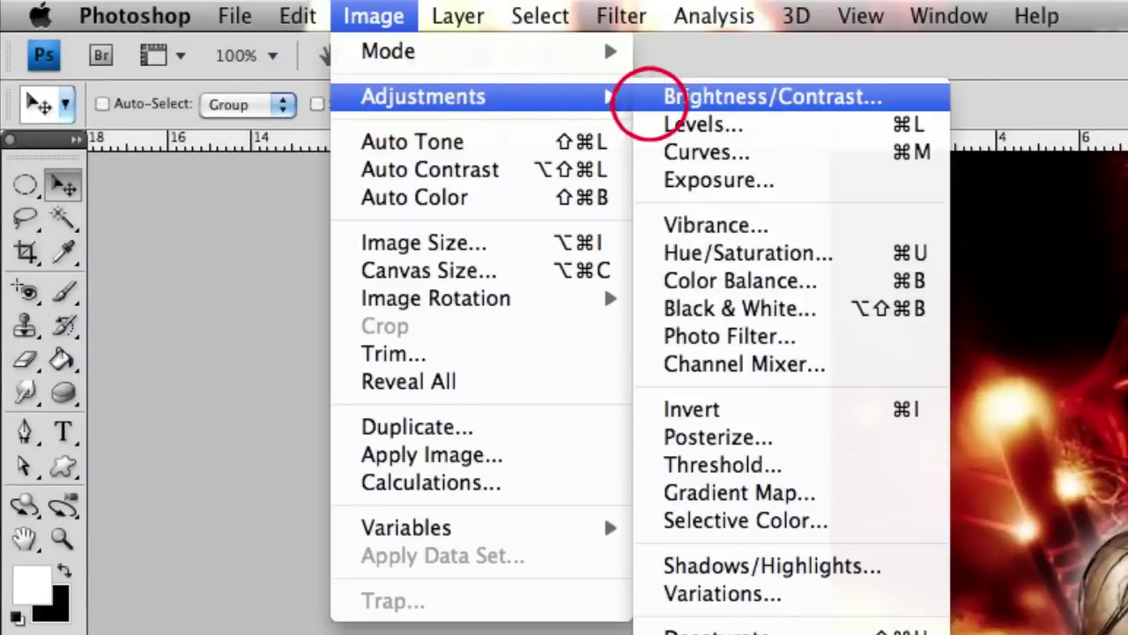
{"action": "mouse_move", "coordinate": [423, 96]}
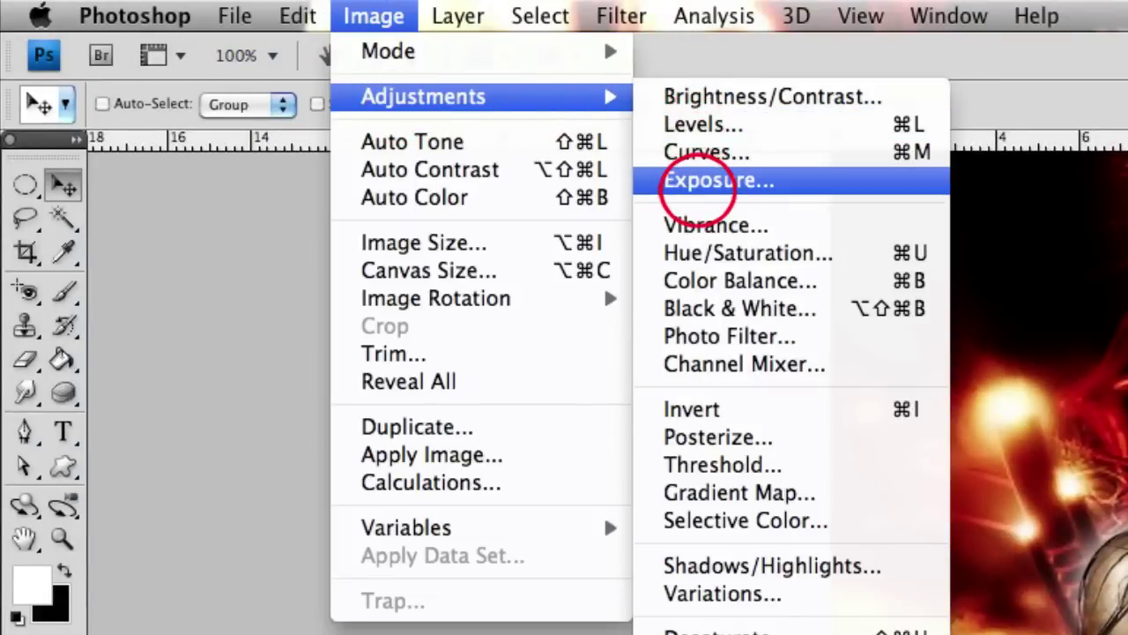
{"action": "left_click", "coordinate": [705, 125]}
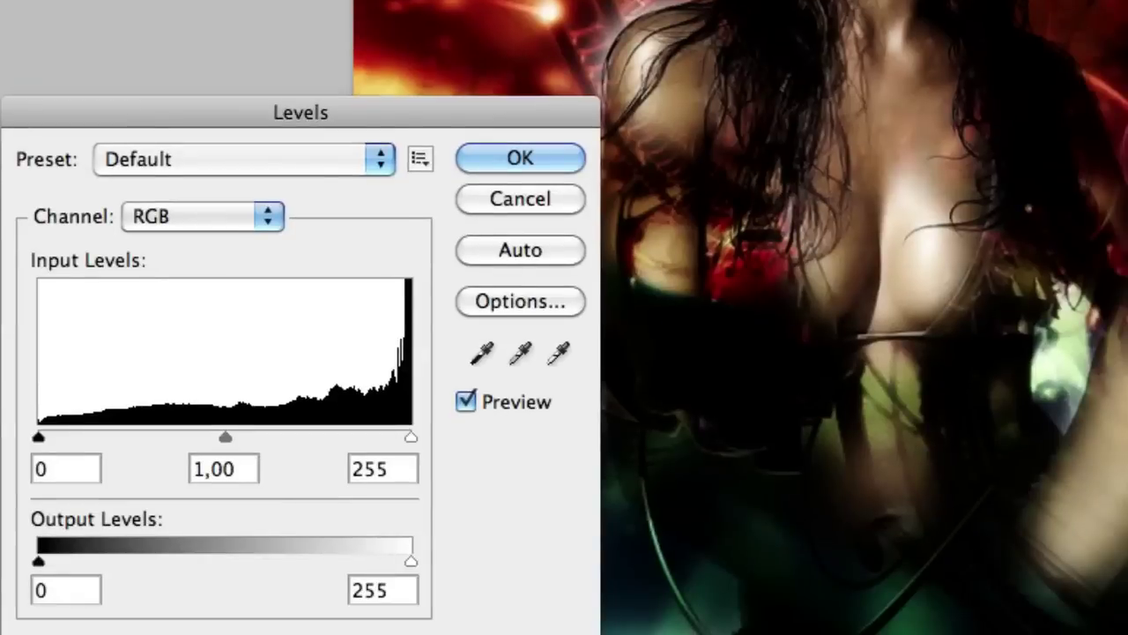
{"action": "left_click_drag", "start_coordinate": [262, 122], "coordinate": [86, 80]}
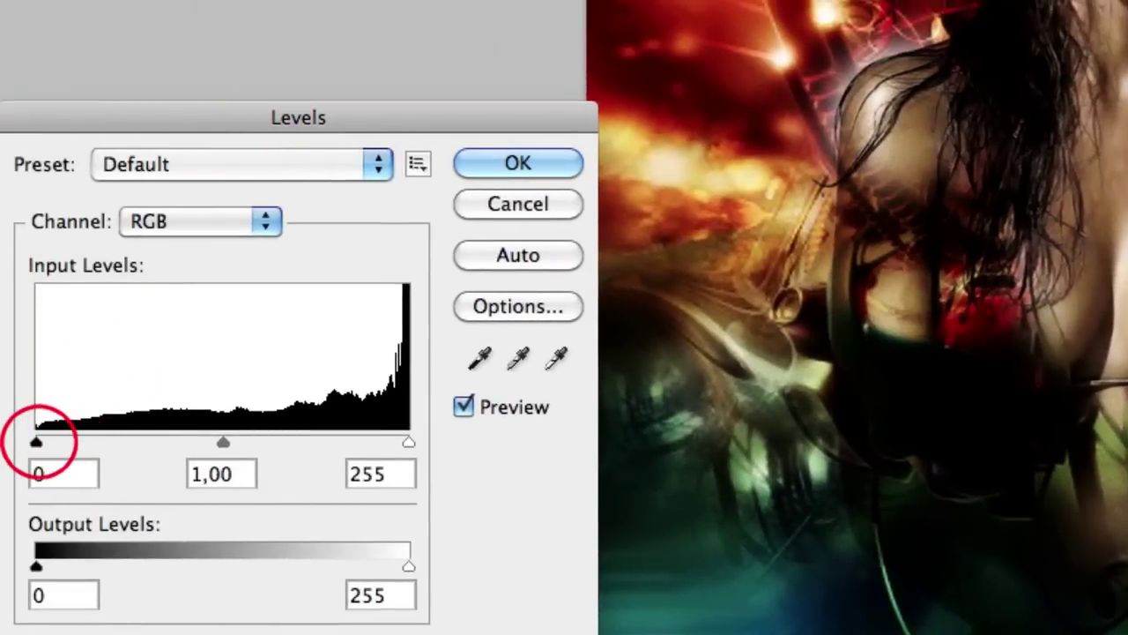
{"action": "left_click_drag", "start_coordinate": [35, 441], "coordinate": [87, 443]}
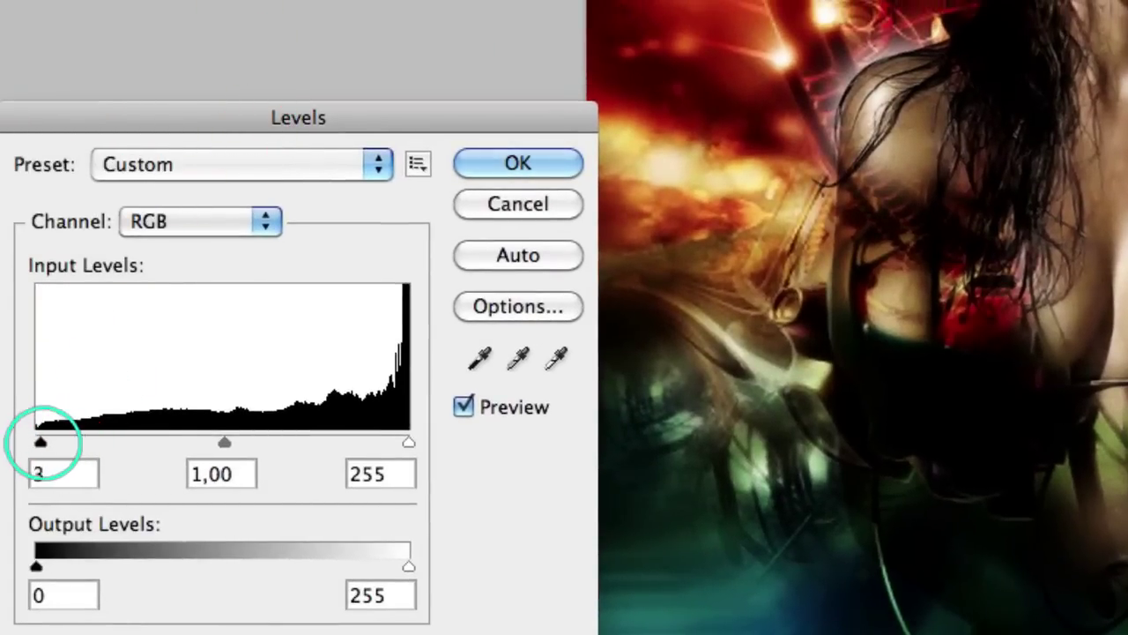
{"action": "left_click_drag", "start_coordinate": [248, 442], "coordinate": [216, 441]}
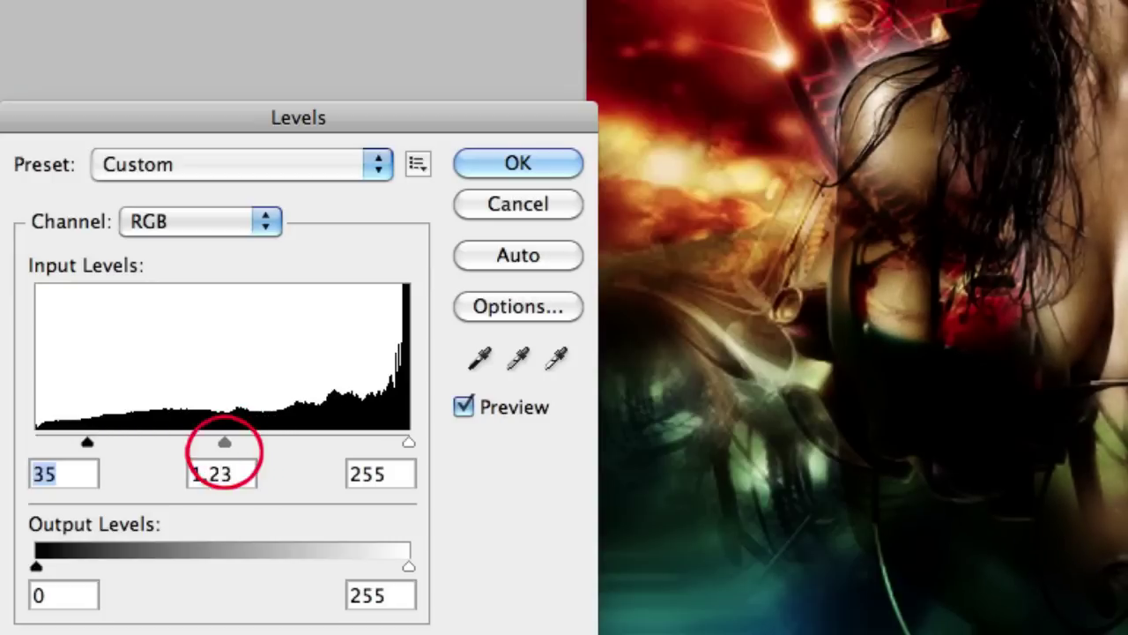
{"action": "left_click_drag", "start_coordinate": [408, 442], "coordinate": [390, 442]}
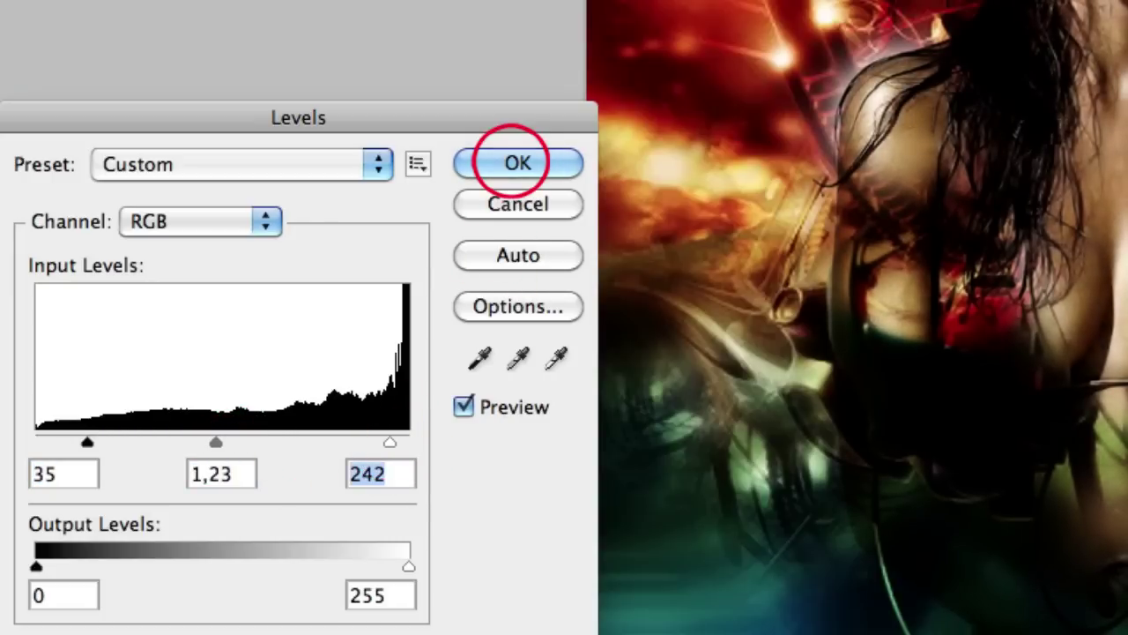
{"action": "left_click", "coordinate": [512, 162]}
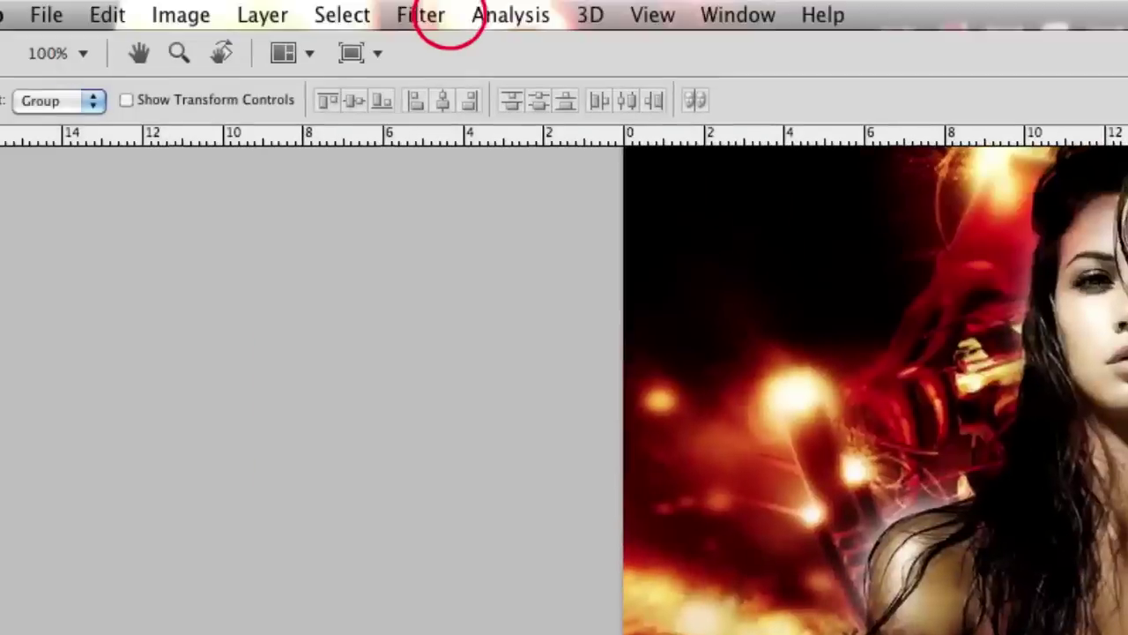
Step: Apply a Gaussian Blur with a 3,8-pixel radius to Layer 0 copy
{"action": "left_click", "coordinate": [425, 15]}
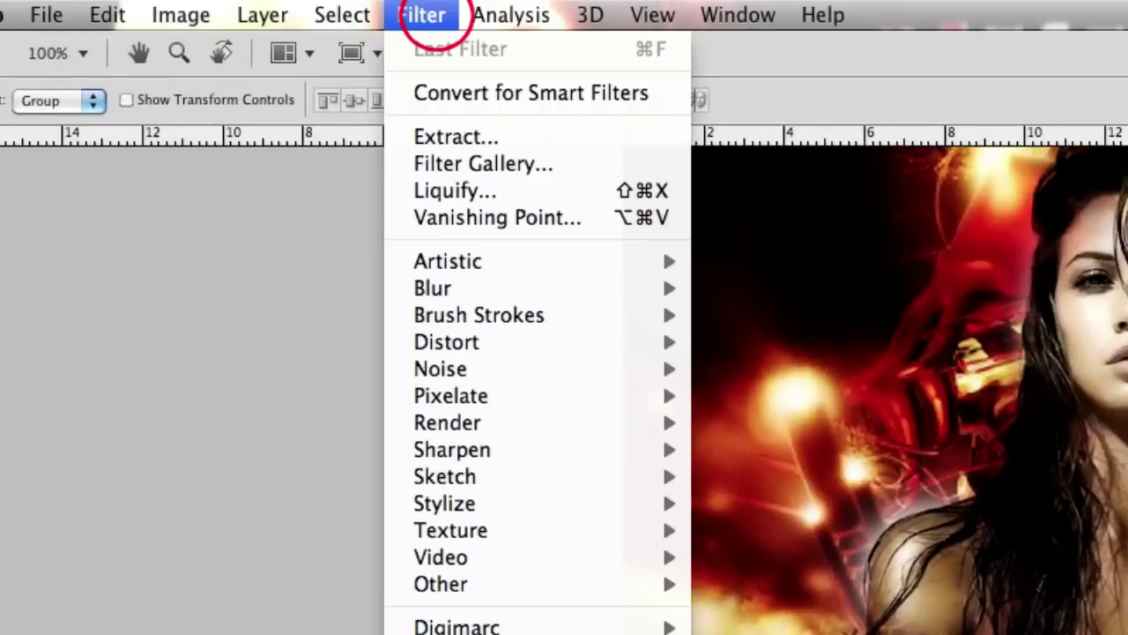
{"action": "mouse_move", "coordinate": [433, 288]}
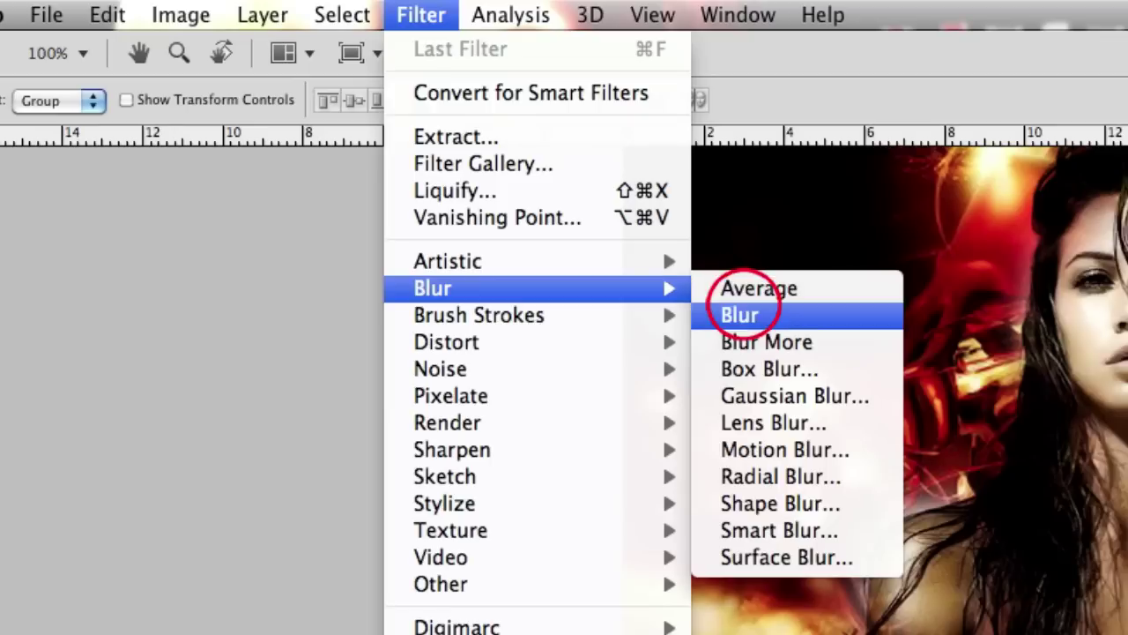
{"action": "left_click", "coordinate": [760, 397]}
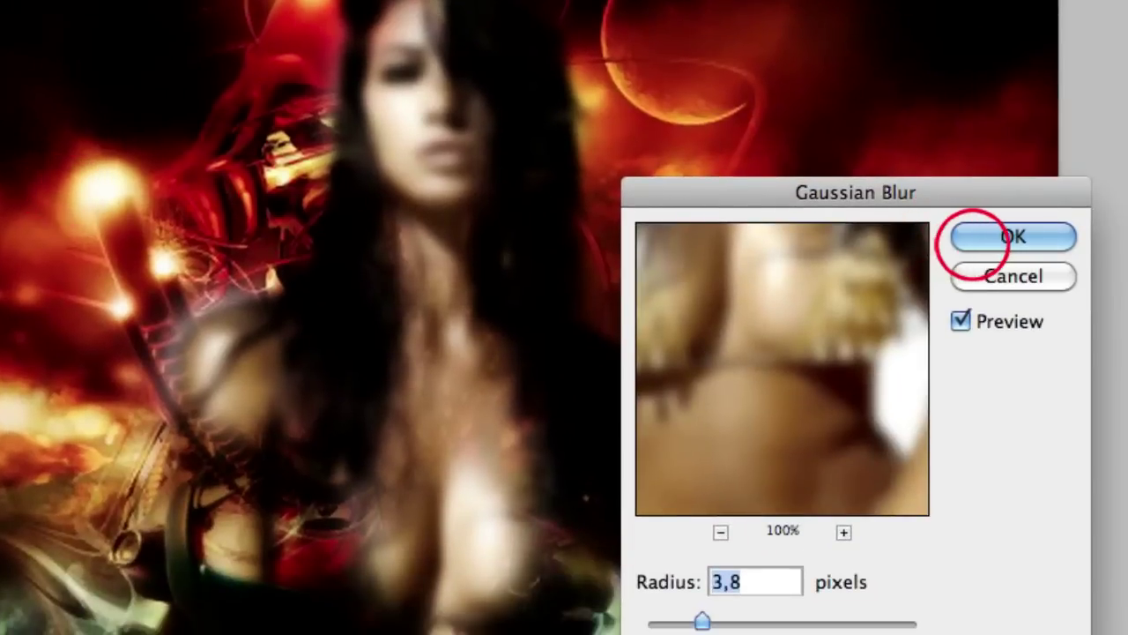
{"action": "left_click", "coordinate": [996, 238]}
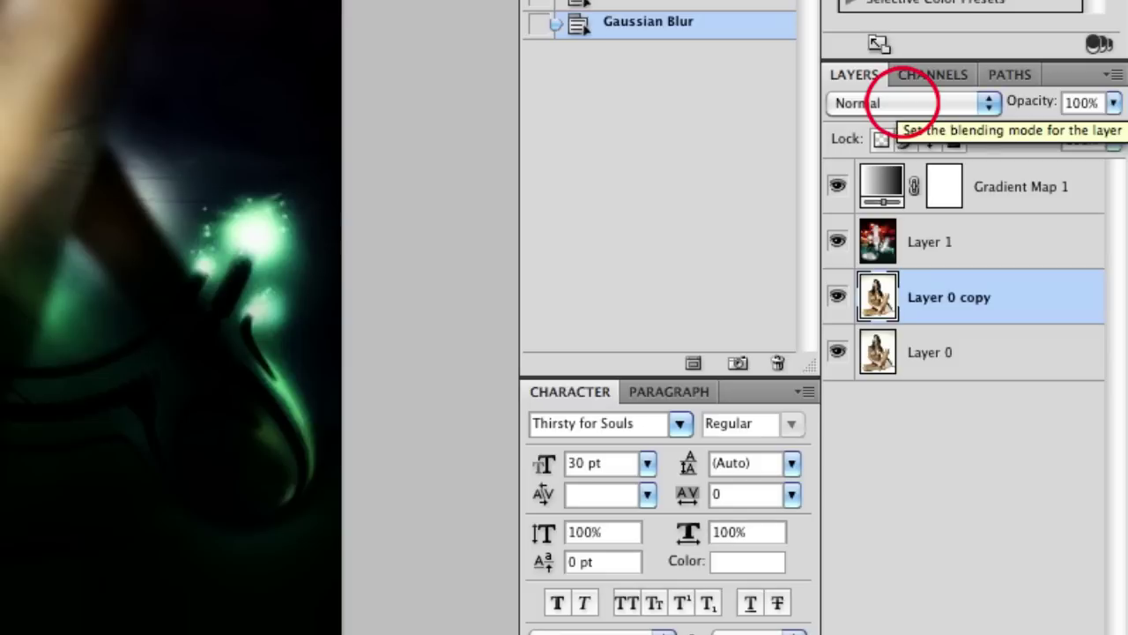
Step: Set Layer 0 copy to Soft Light and add an empty Layer 2 above Gradient Map 1
{"action": "left_click", "coordinate": [903, 102]}
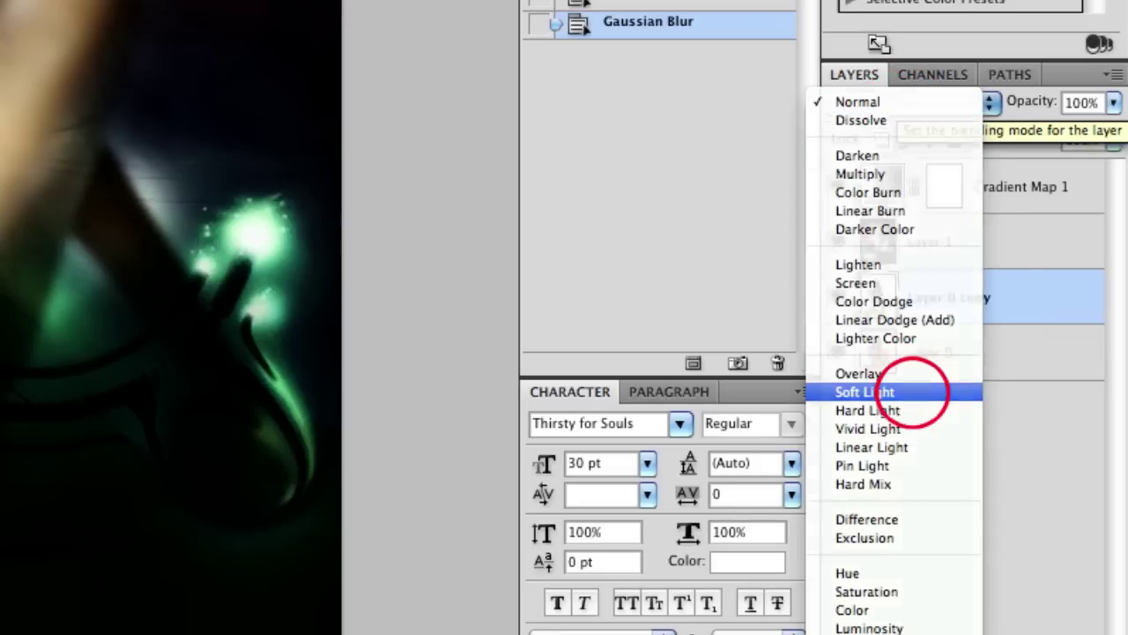
{"action": "left_click", "coordinate": [910, 392]}
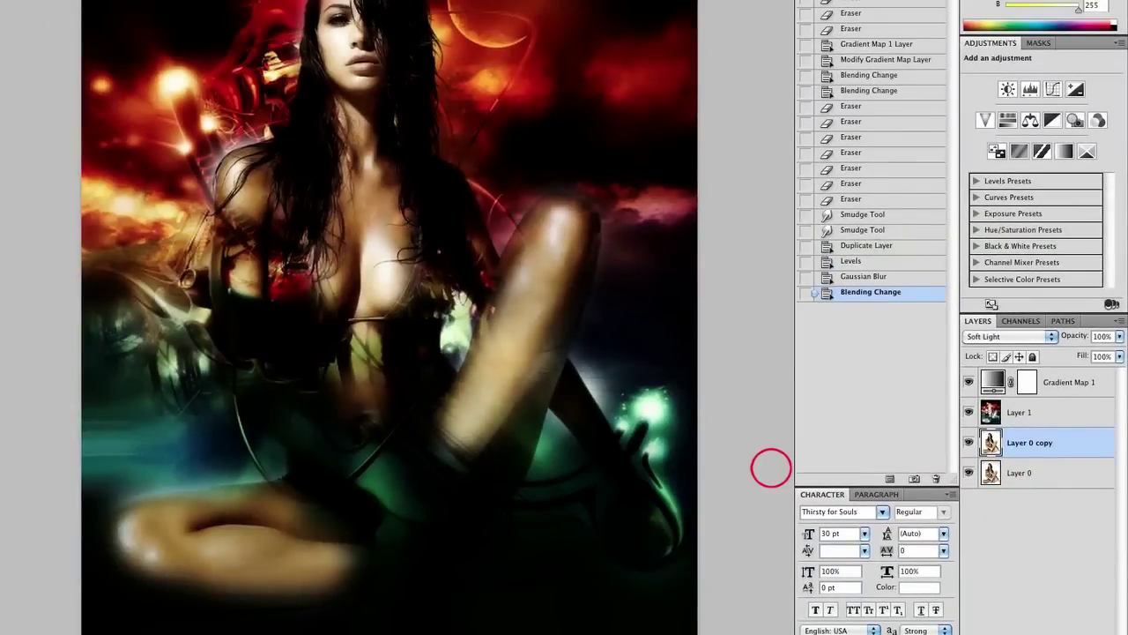
{"action": "left_click", "coordinate": [1103, 357]}
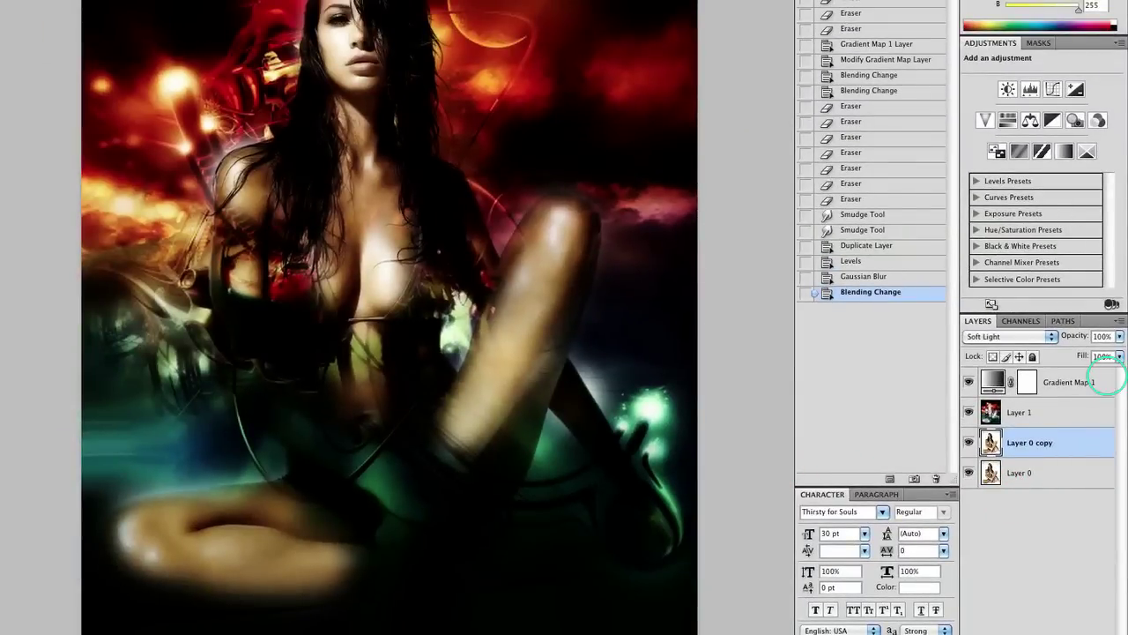
{"action": "left_click", "coordinate": [1108, 377]}
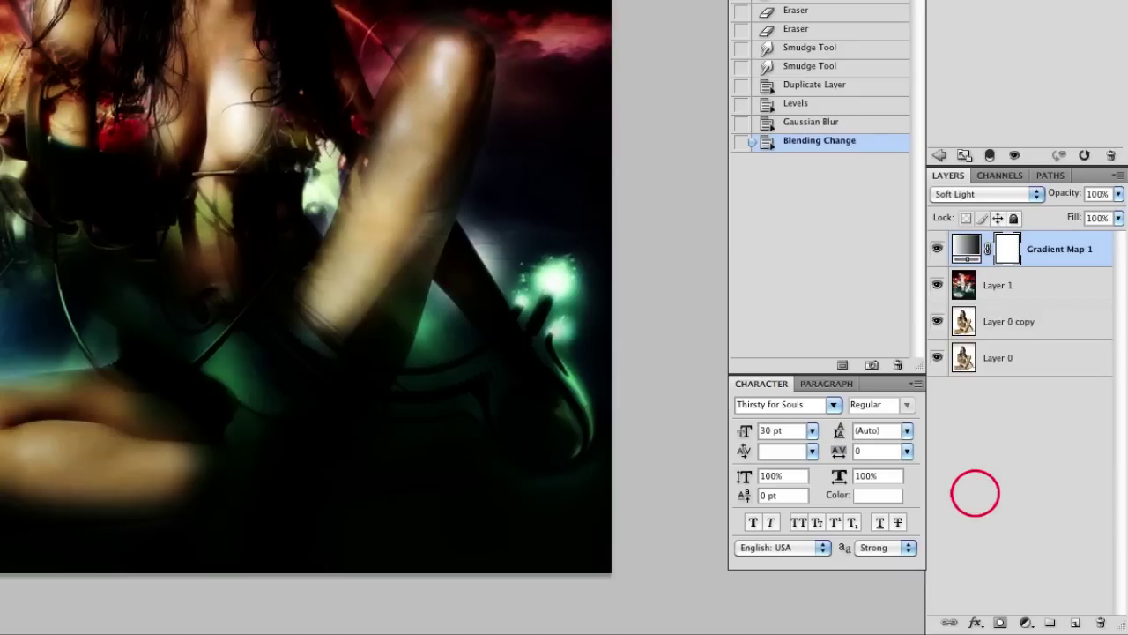
{"action": "left_click", "coordinate": [1050, 622]}
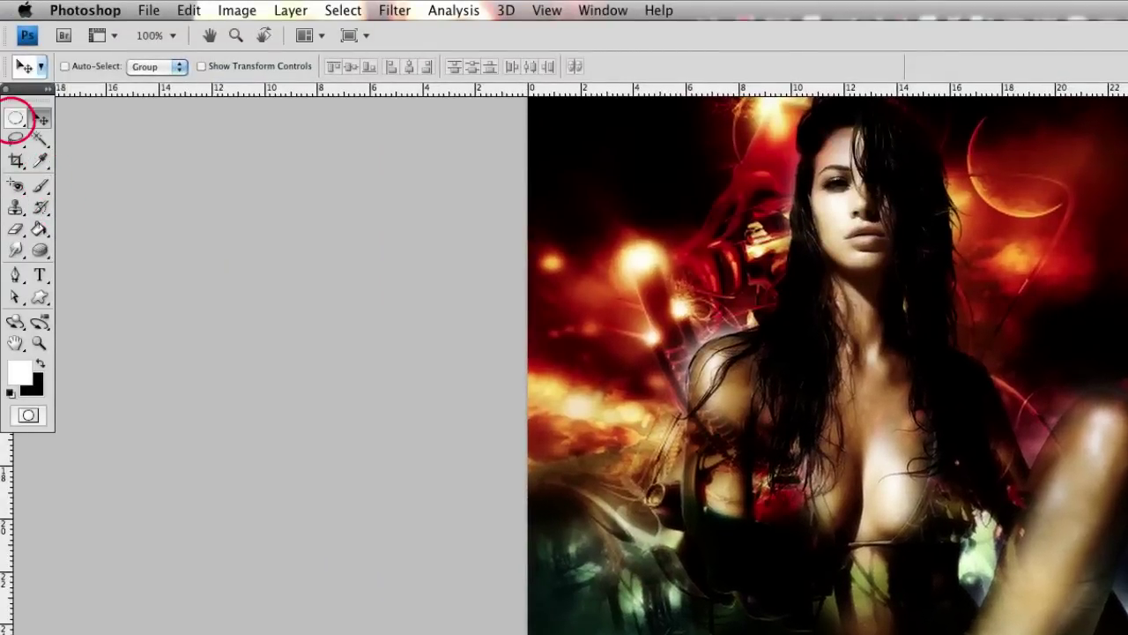
Step: Draw a 0 px-feather rectangular marquee band from the left edge over the lower-left area
{"action": "left_click", "coordinate": [16, 118]}
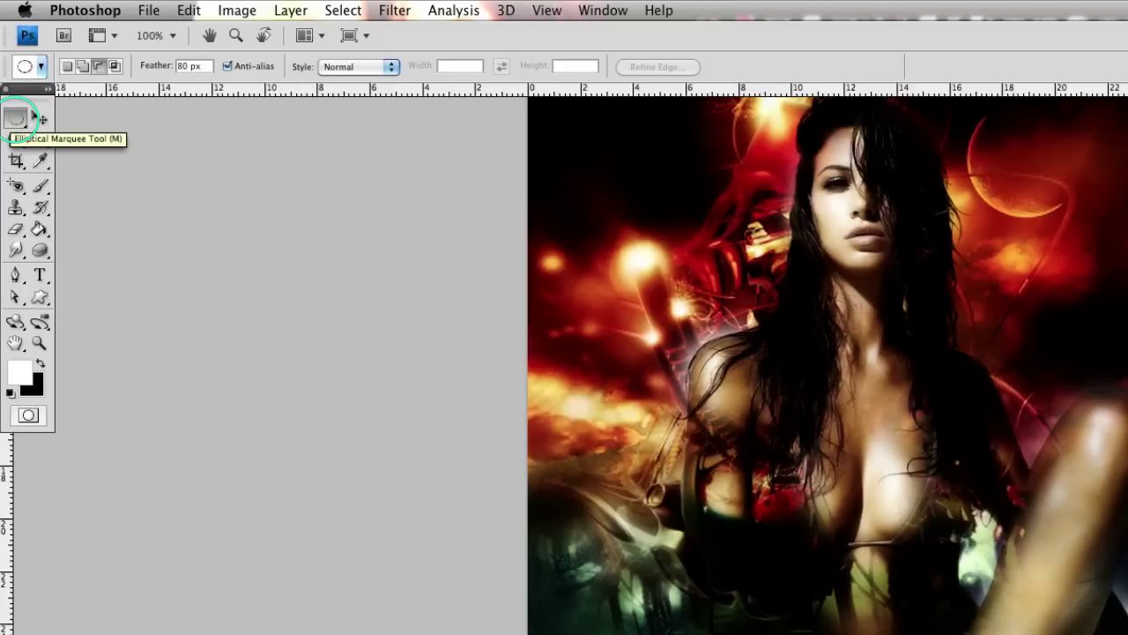
{"action": "left_click_drag", "start_coordinate": [16, 118], "coordinate": [63, 112]}
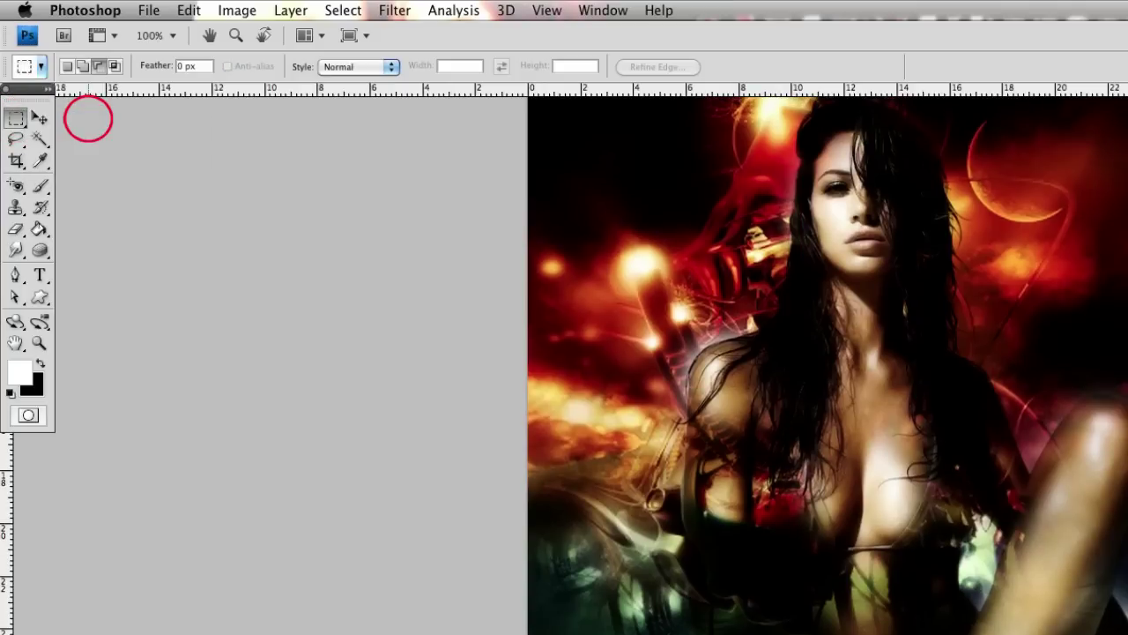
{"action": "left_click", "coordinate": [67, 66]}
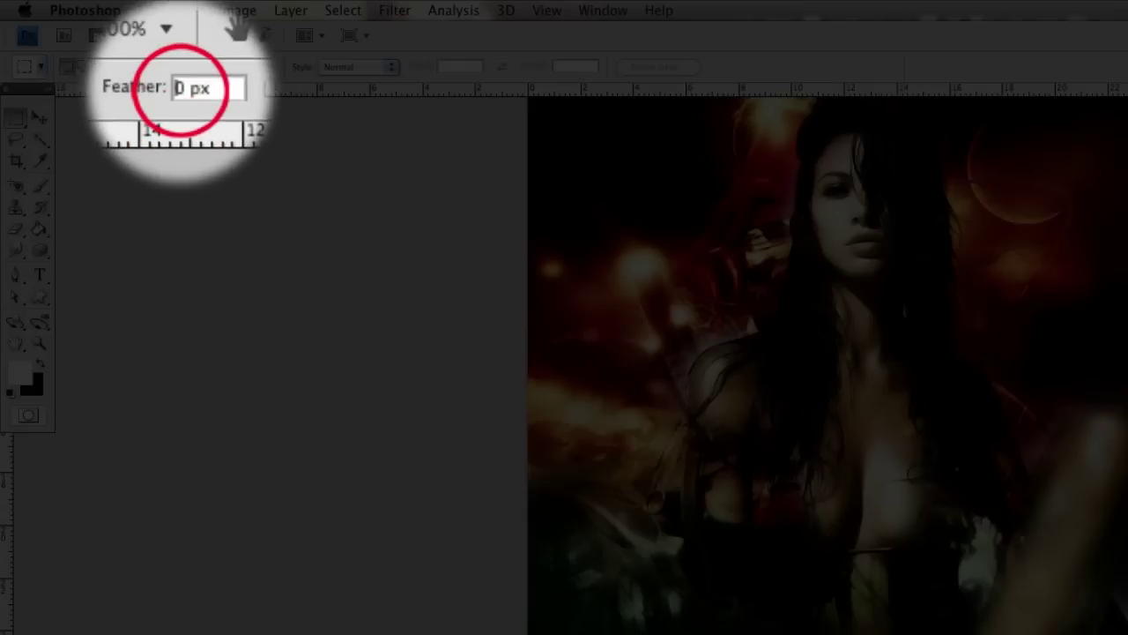
{"action": "left_click", "coordinate": [185, 66]}
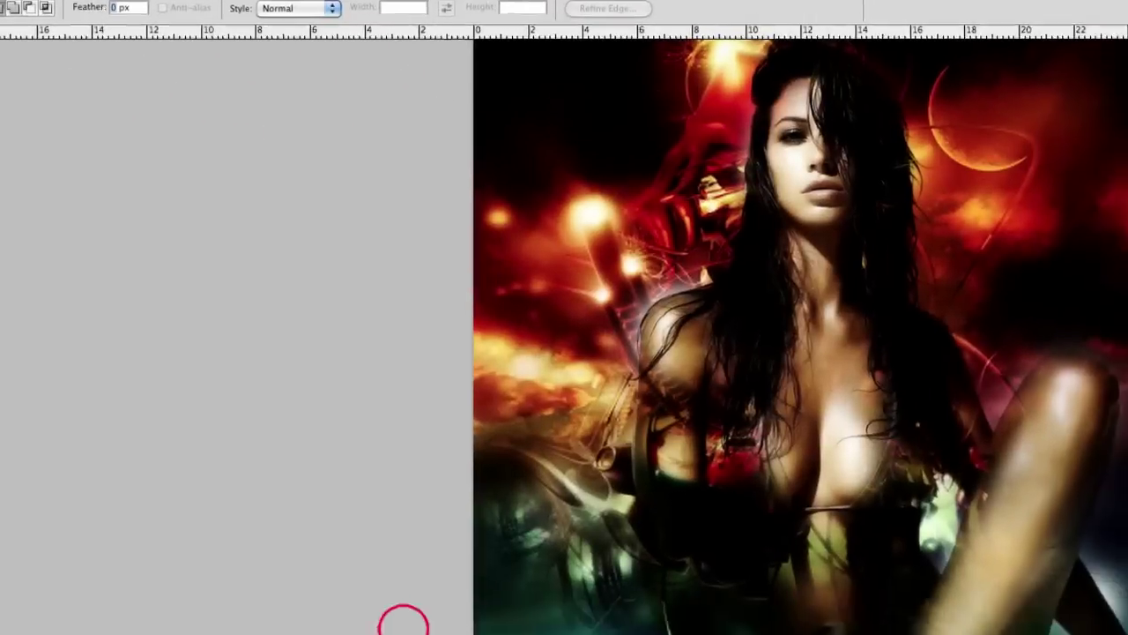
{"action": "mouse_move", "coordinate": [96, 417]}
{"action": "left_mouse_down"}
{"action": "mouse_move", "coordinate": [534, 460]}
{"action": "mouse_move", "coordinate": [545, 486]}
{"action": "left_mouse_up"}
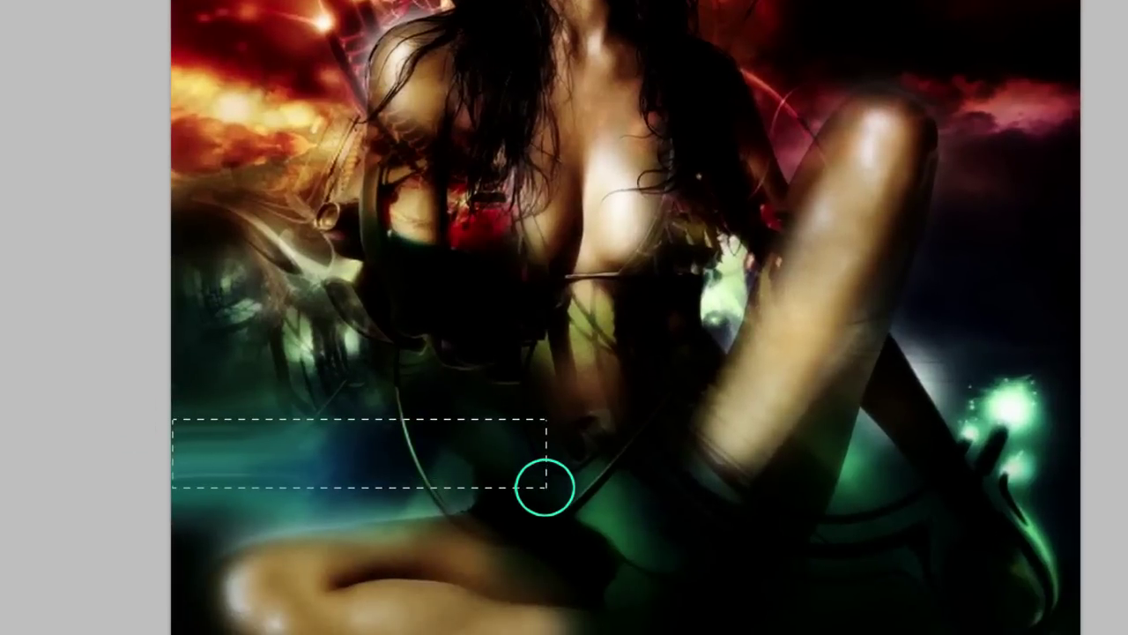
{"action": "left_click_drag", "start_coordinate": [545, 487], "coordinate": [546, 475]}
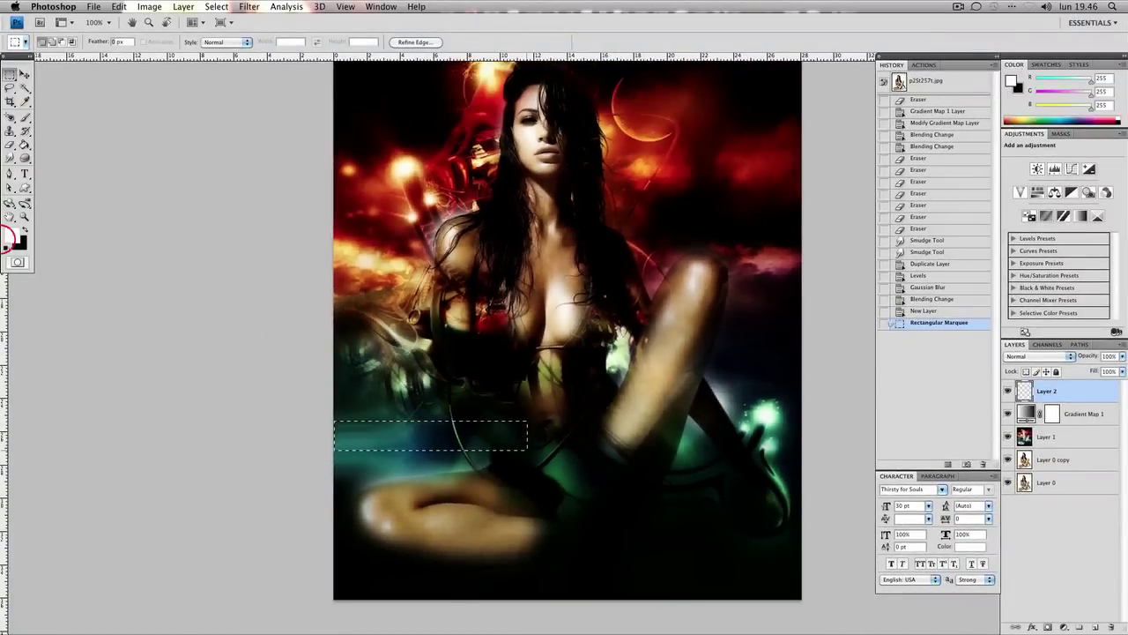
Step: Fill the marquee on Layer 2 with dark red #580000, then deselect
{"action": "left_click", "coordinate": [12, 234]}
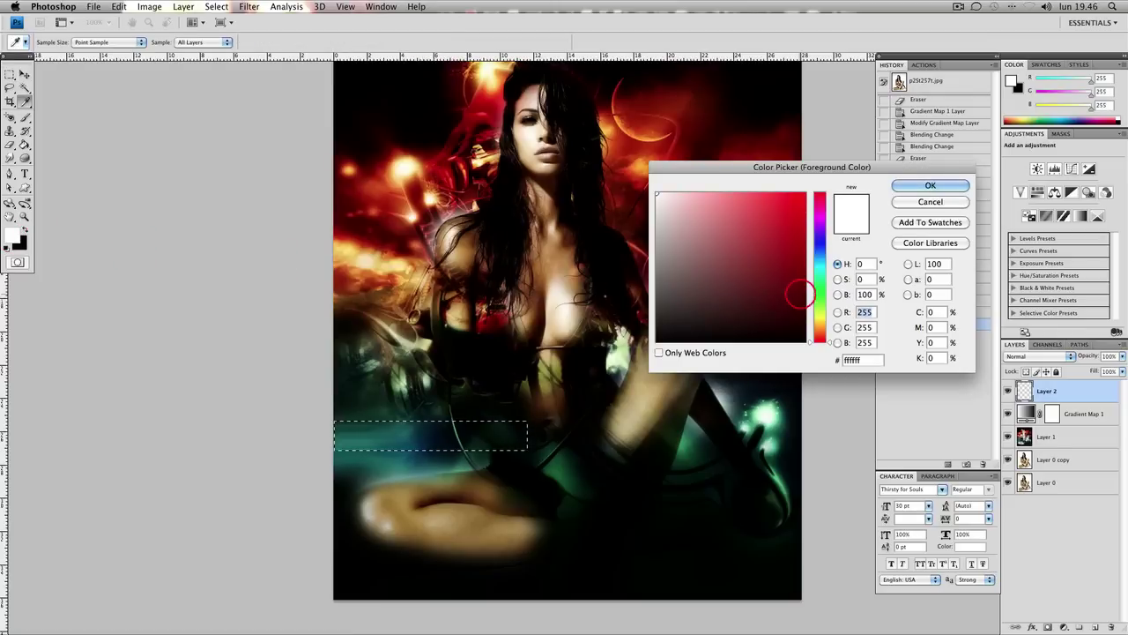
{"action": "left_click", "coordinate": [804, 291]}
{"action": "left_click", "coordinate": [930, 184]}
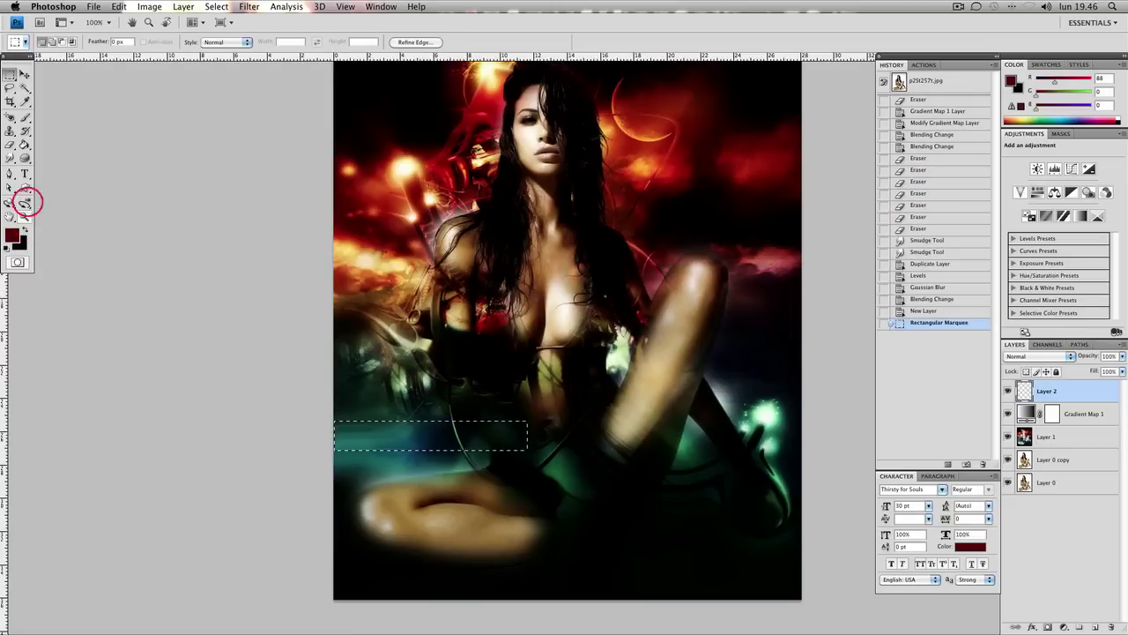
{"action": "left_click", "coordinate": [24, 144]}
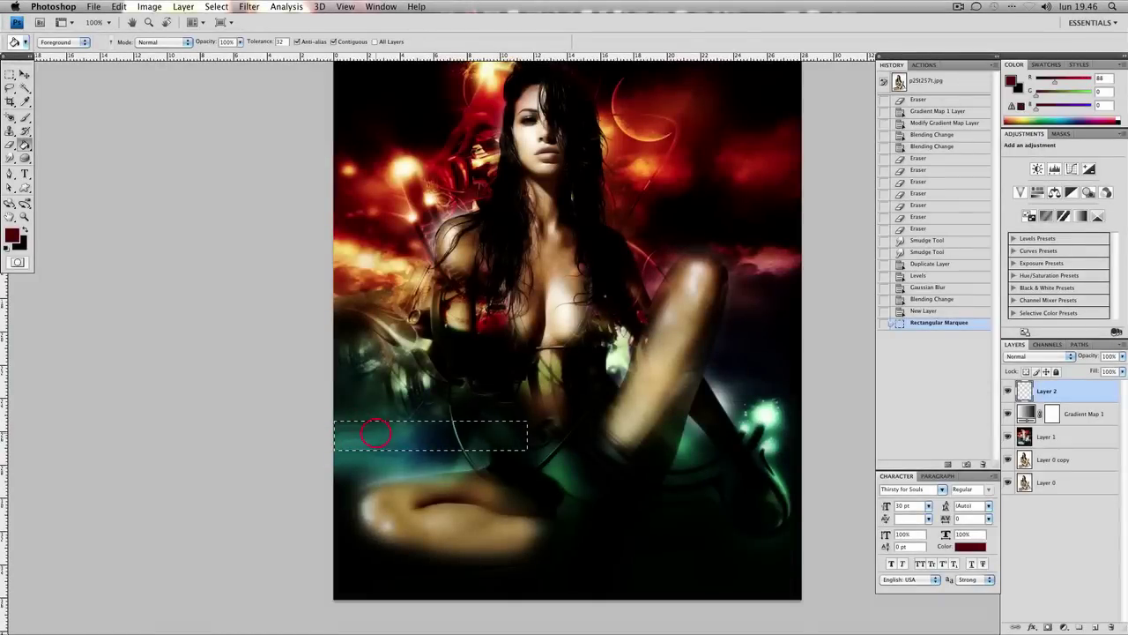
{"action": "left_click", "coordinate": [374, 434]}
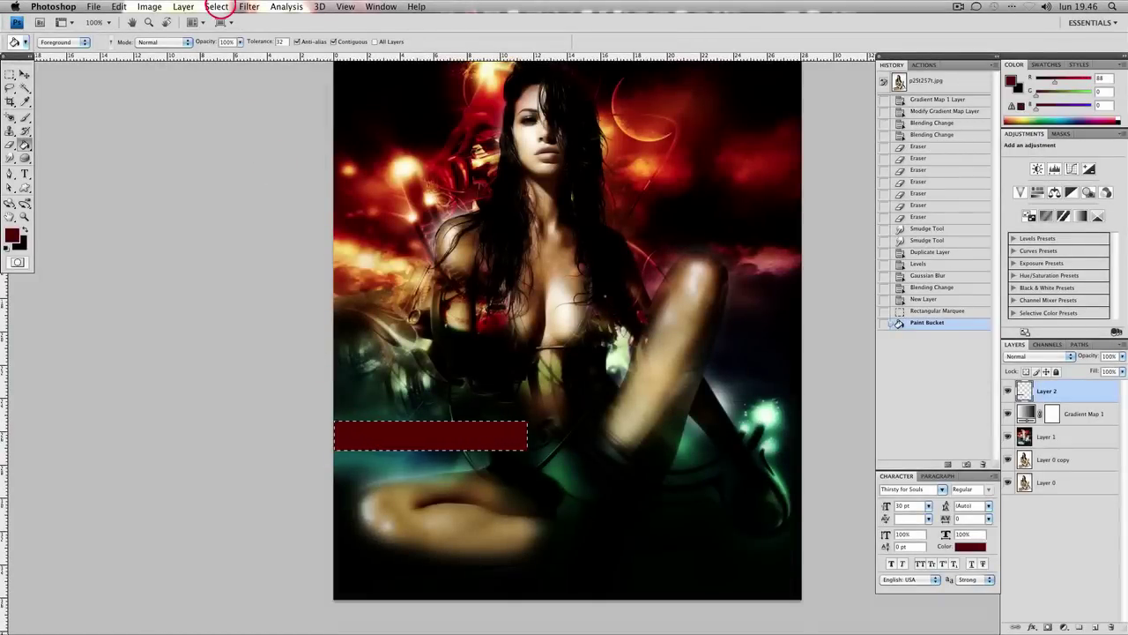
{"action": "left_click", "coordinate": [217, 7]}
{"action": "left_click", "coordinate": [220, 27]}
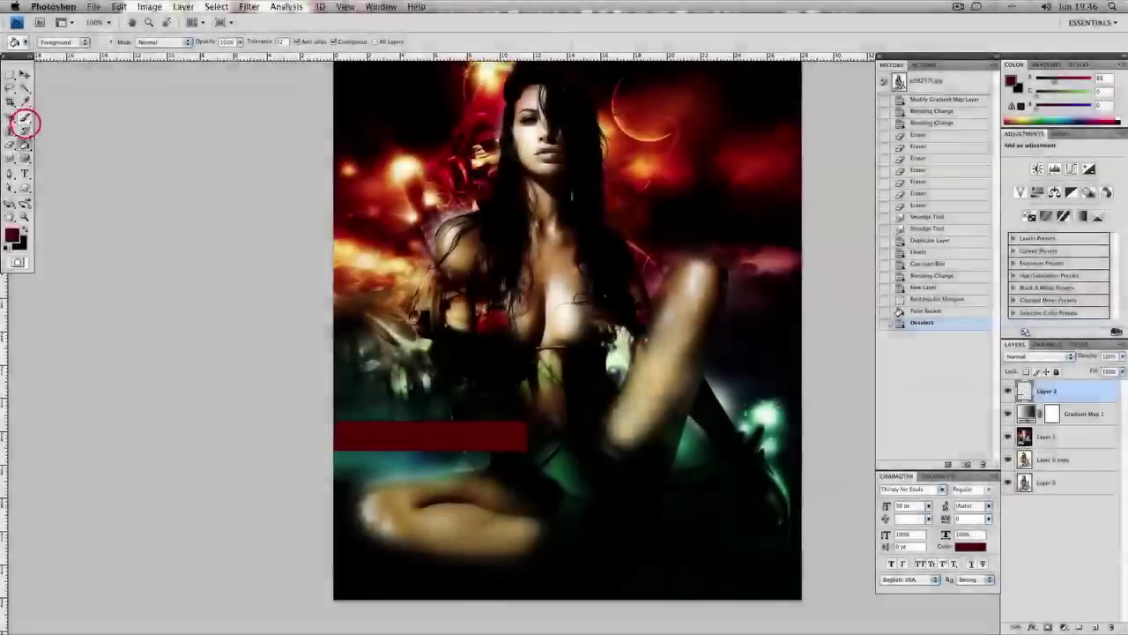
Step: Fade the banner's right end with an 80% opacity, 137 px eraser, and set Layer 2 opacity to 76%
{"action": "key", "text": "e"}
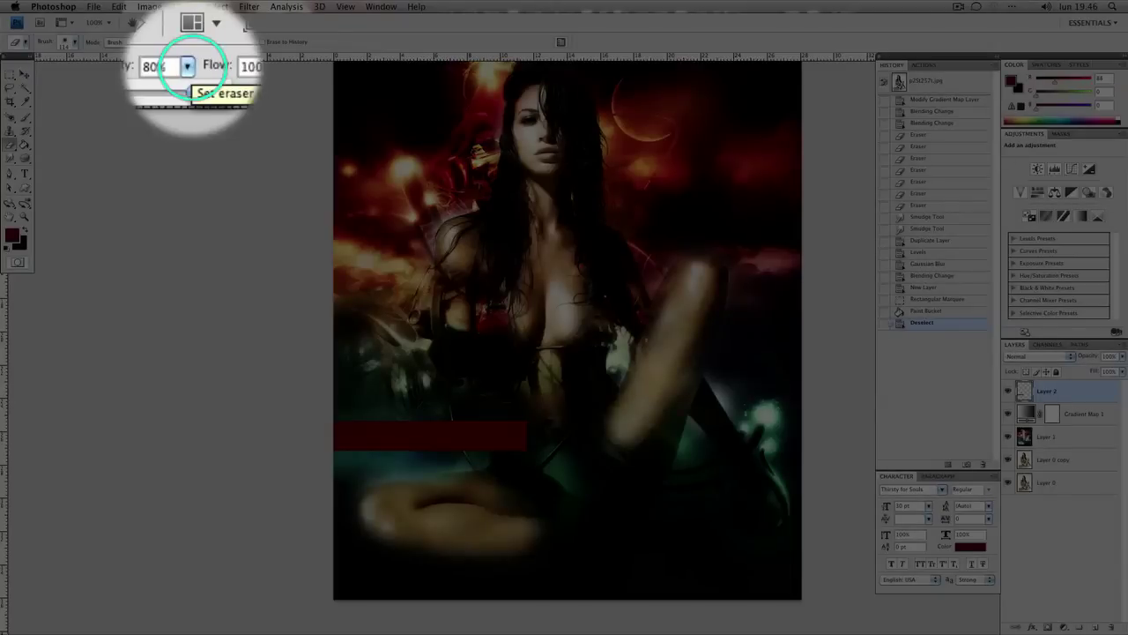
{"action": "left_click", "coordinate": [189, 41]}
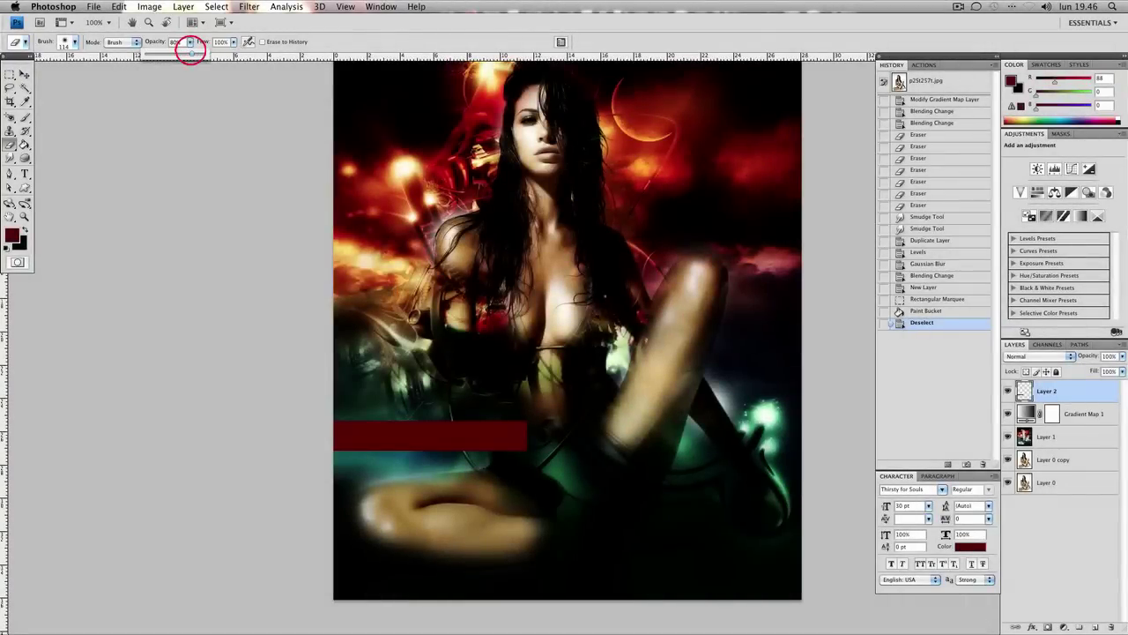
{"action": "left_click", "coordinate": [266, 42]}
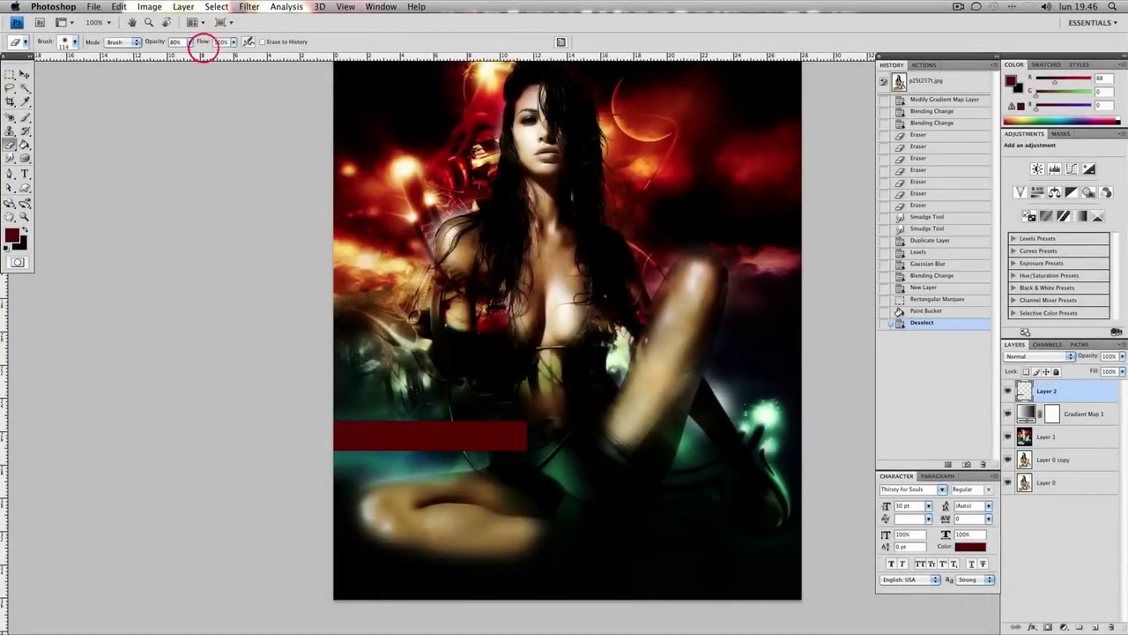
{"action": "left_click", "coordinate": [75, 43]}
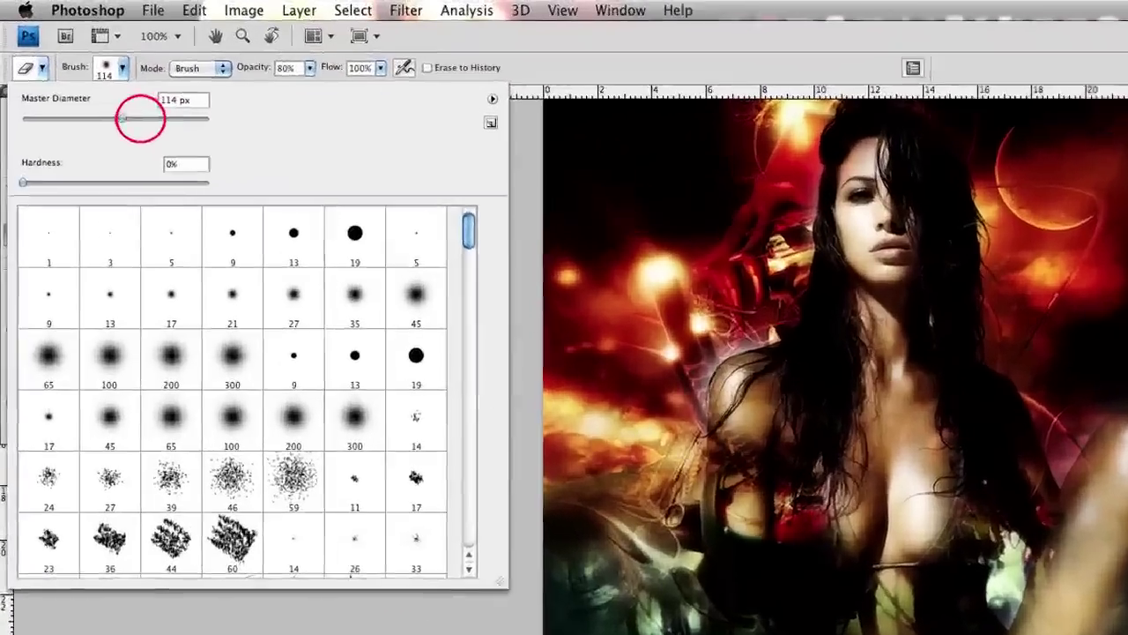
{"action": "left_click_drag", "start_coordinate": [74, 73], "coordinate": [81, 73]}
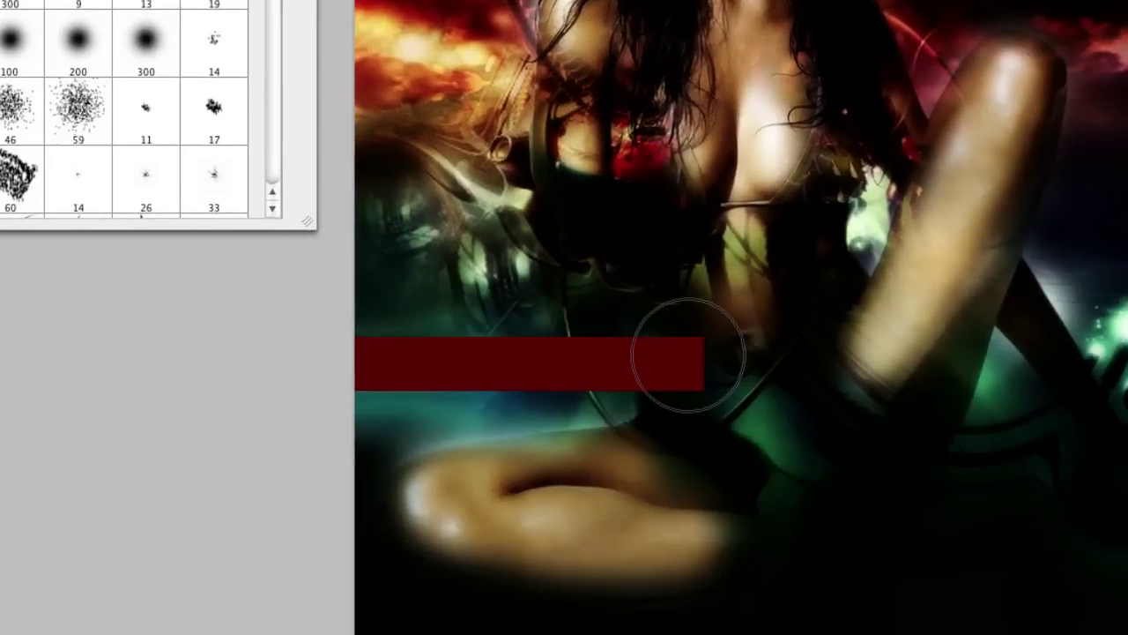
{"action": "left_click", "coordinate": [688, 356]}
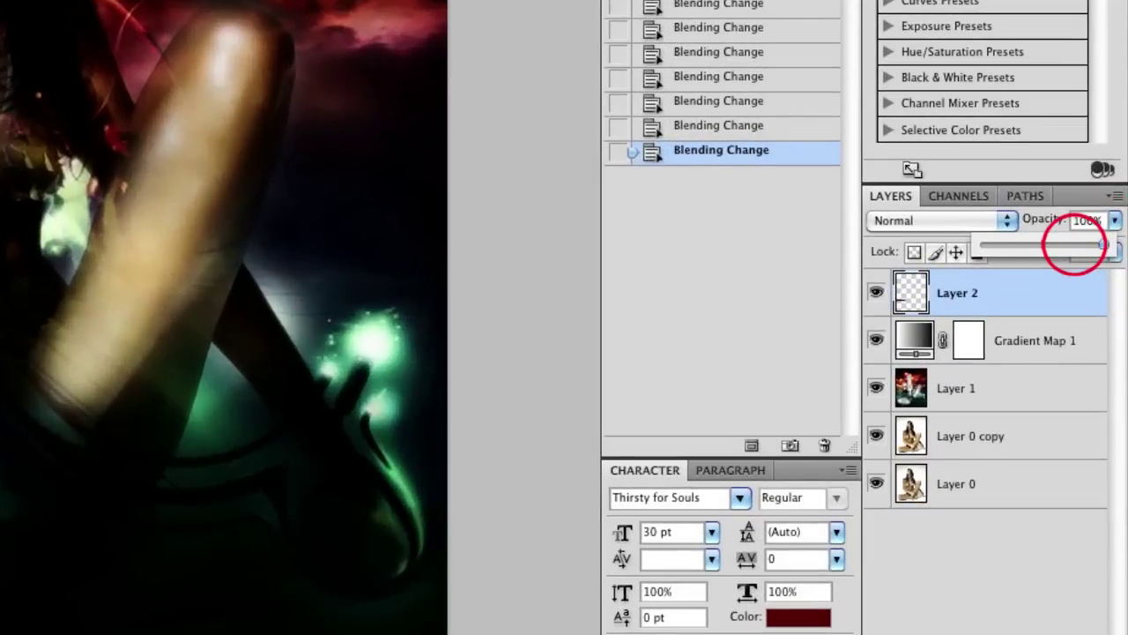
{"action": "left_click_drag", "start_coordinate": [1088, 244], "coordinate": [1074, 244]}
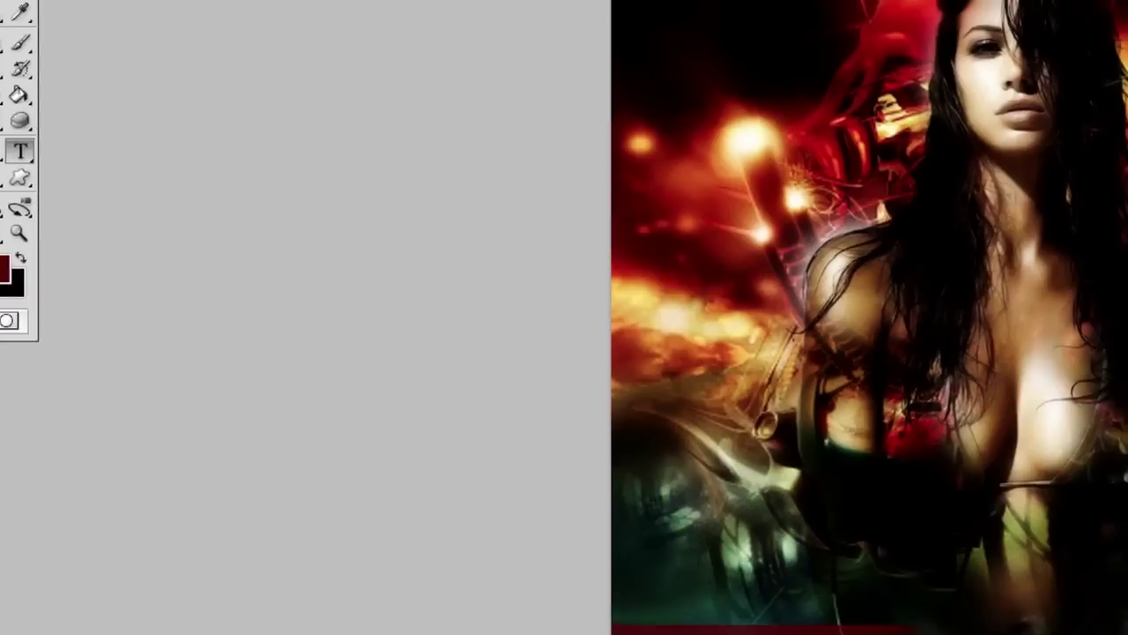
Step: Add the near-white caption 'patatinavipferum.lee.it' on the red banner
{"action": "left_click", "coordinate": [488, 81]}
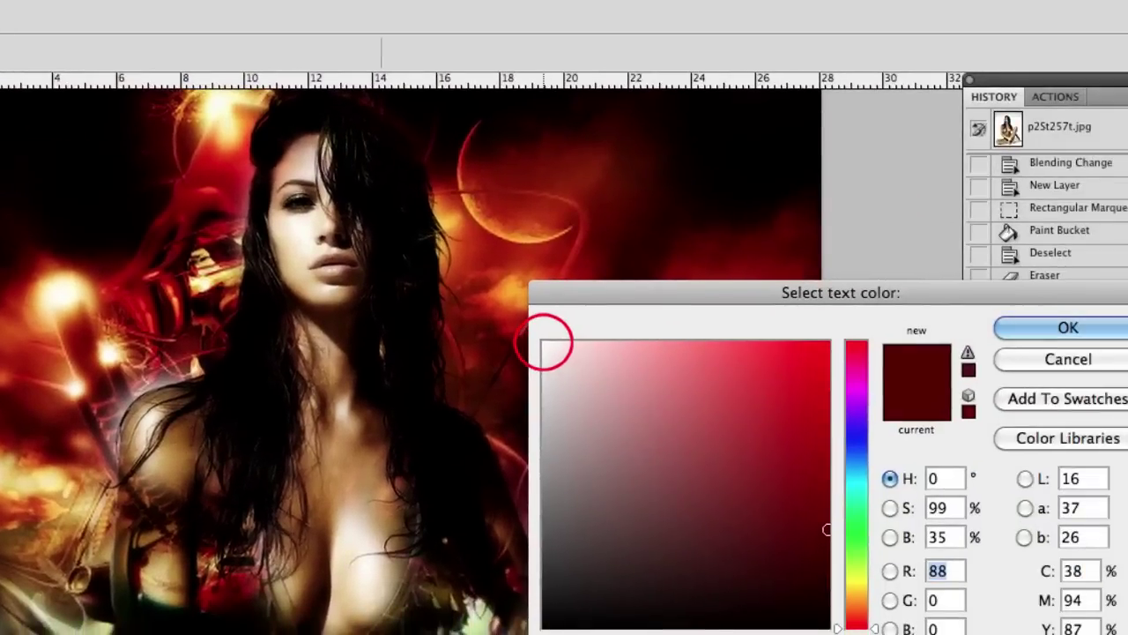
{"action": "left_click", "coordinate": [546, 342]}
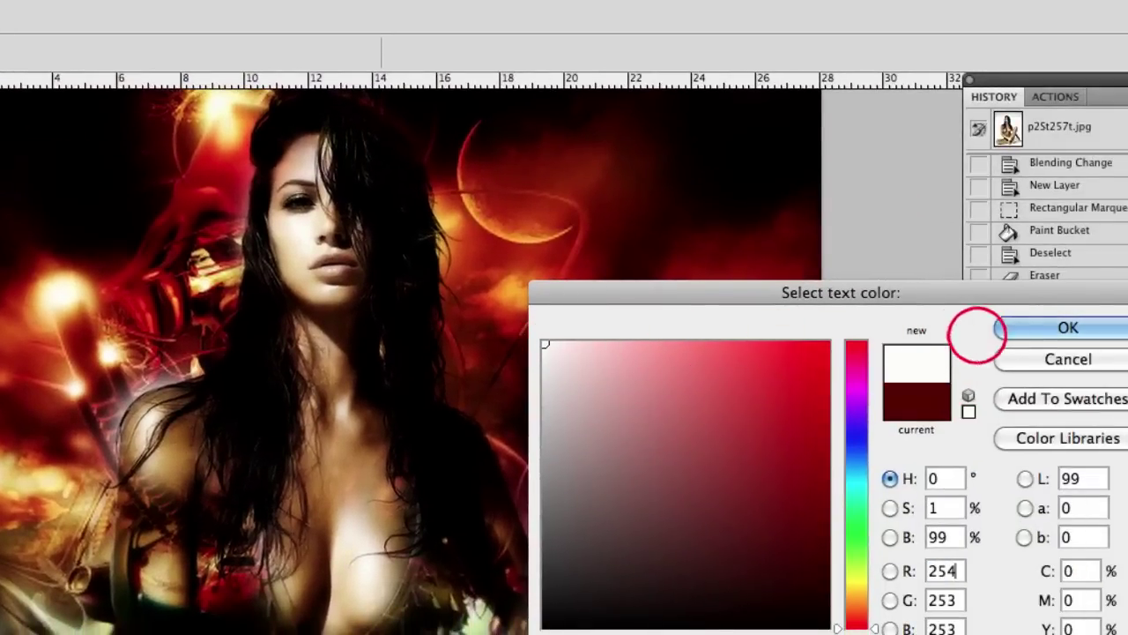
{"action": "left_click", "coordinate": [1027, 330]}
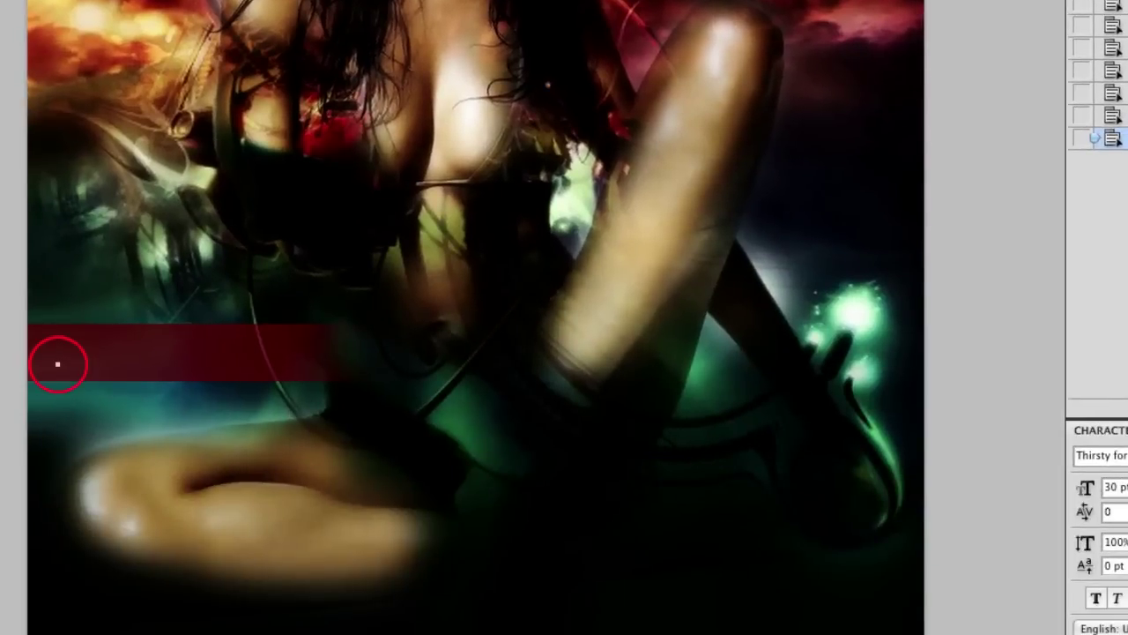
{"action": "type", "text": "patatinavipferum.lee.i"}
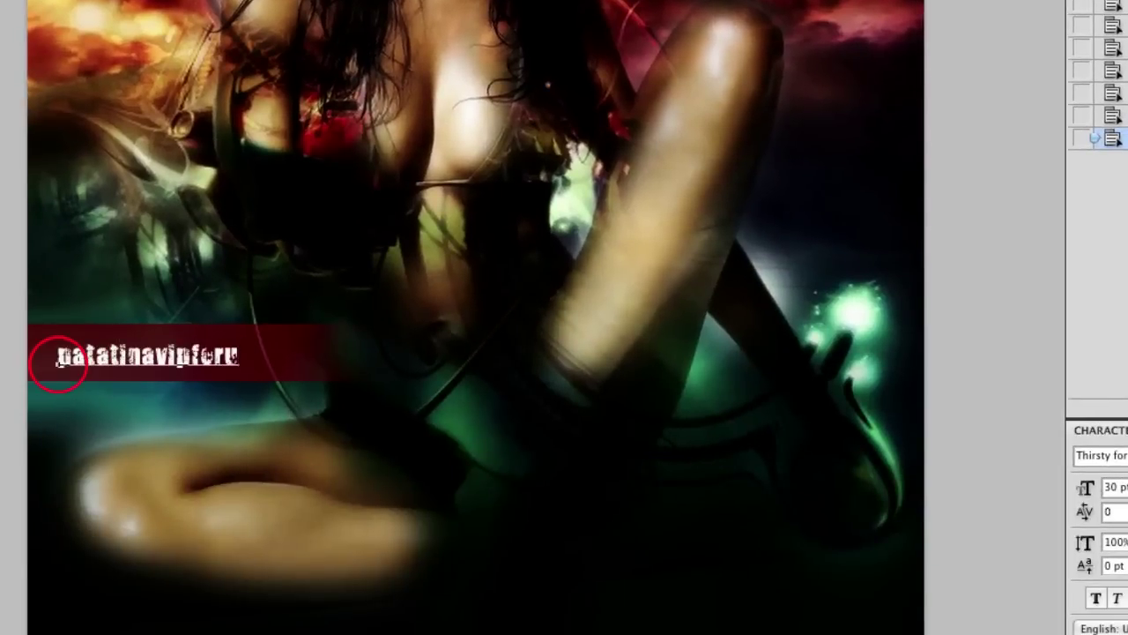
{"action": "type", "text": "t"}
{"action": "key", "text": "ctrl+Return"}
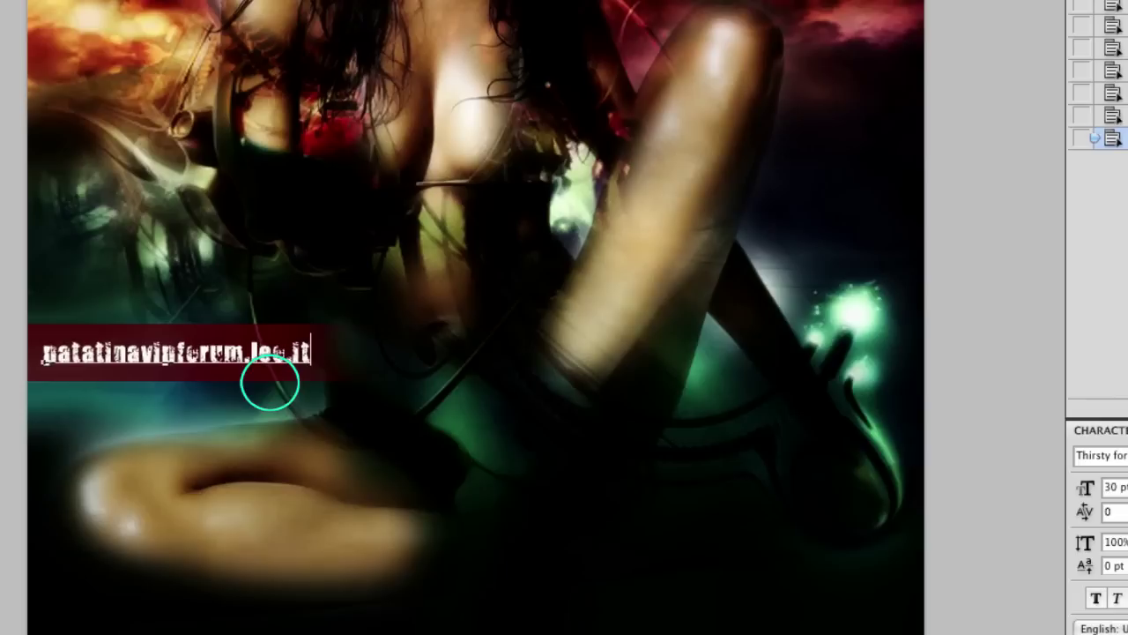
Step: Change the banner caption's font to Capture it
{"action": "left_click_drag", "start_coordinate": [303, 356], "coordinate": [2, 353]}
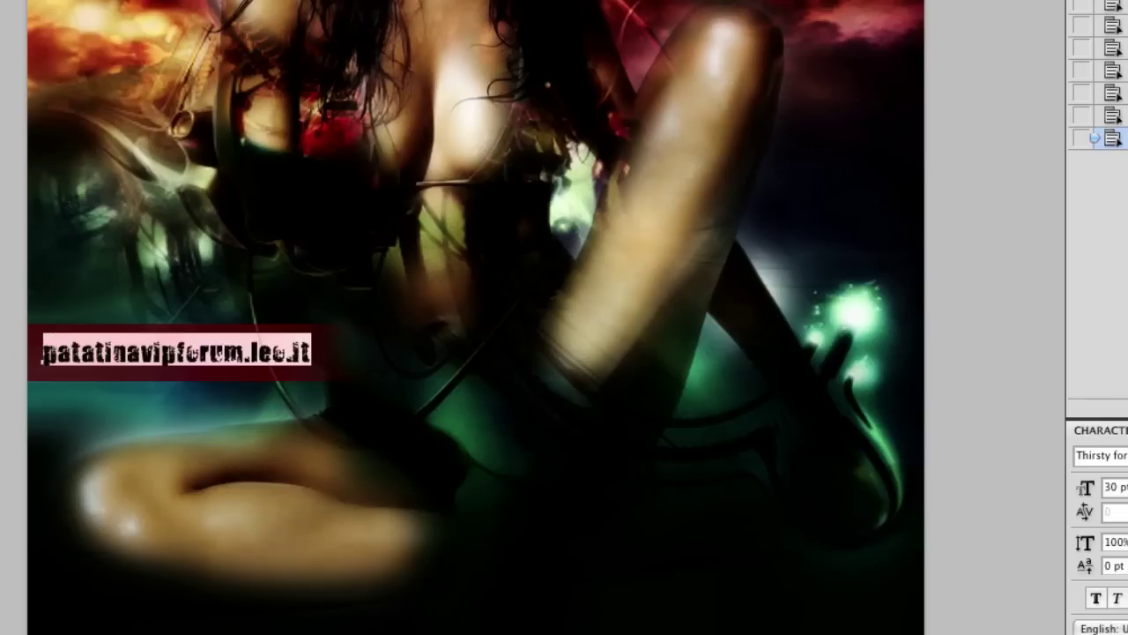
{"action": "type", "text": "Capture it"}
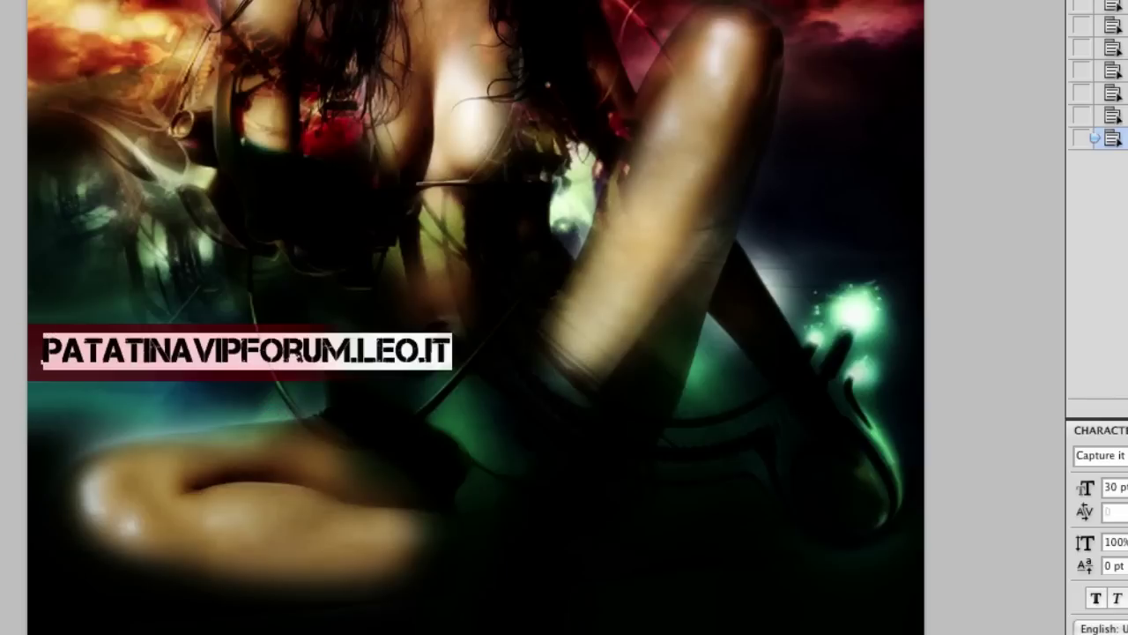
{"action": "key", "text": "ctrl+Return"}
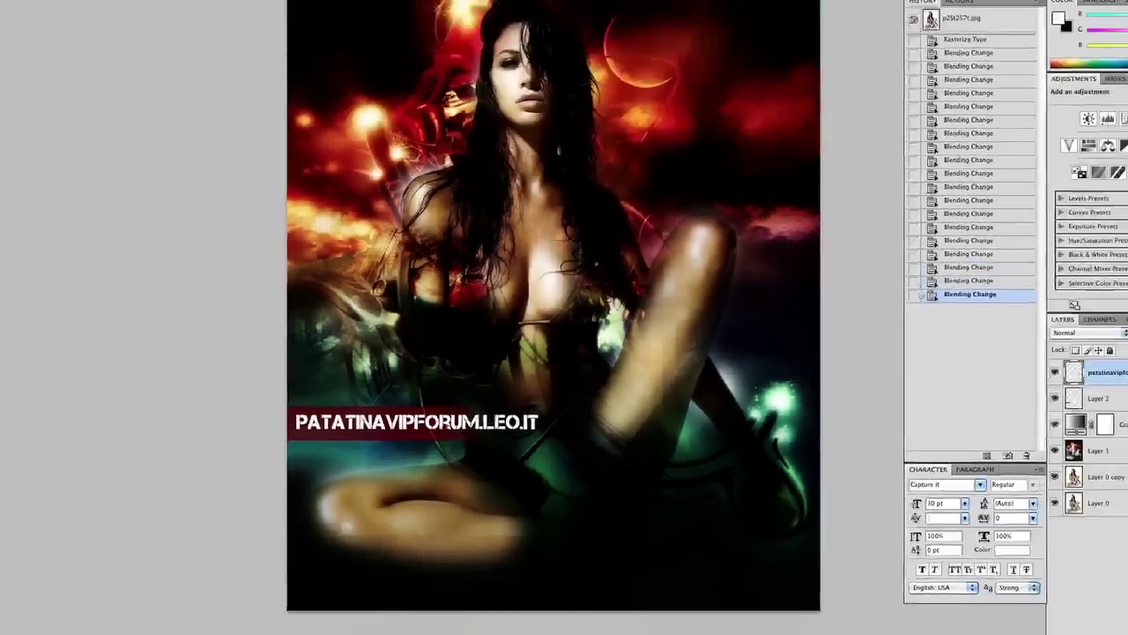
Step: Free-transform the caption to about 83% of its width so it fits the red bar
{"action": "key", "text": "ctrl+t"}
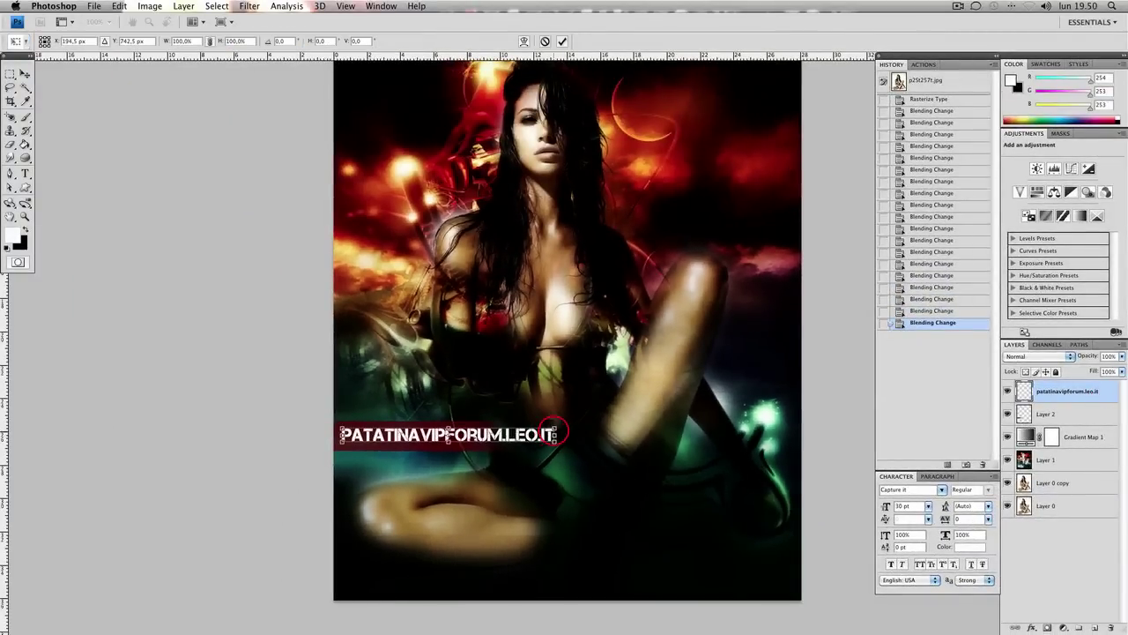
{"action": "left_click_drag", "start_coordinate": [553, 434], "coordinate": [515, 434]}
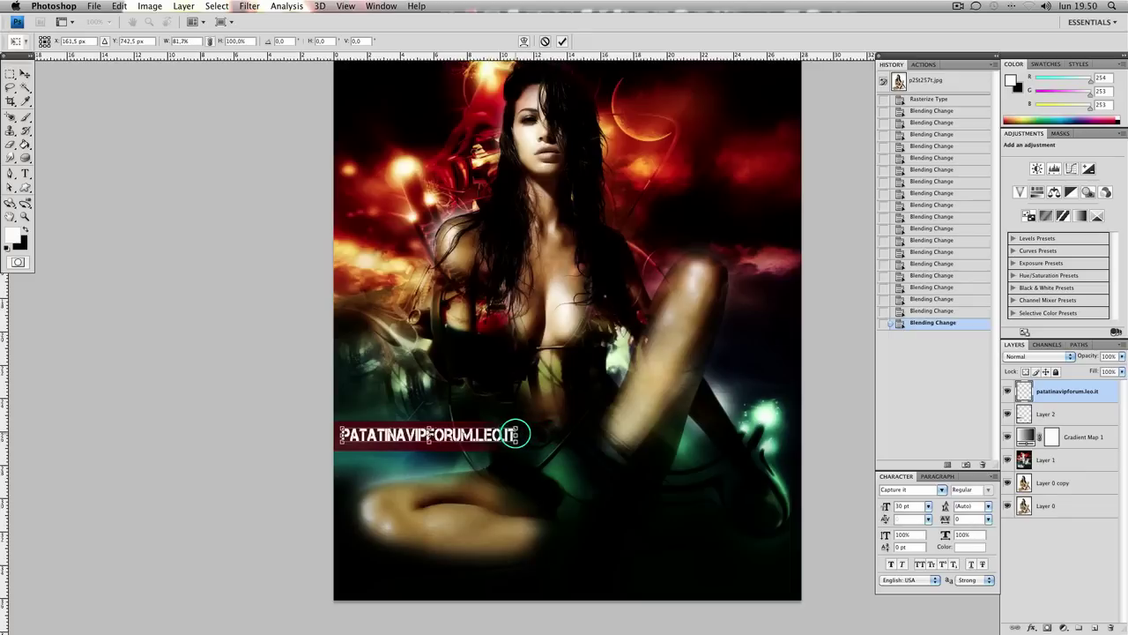
{"action": "key", "text": "Return"}
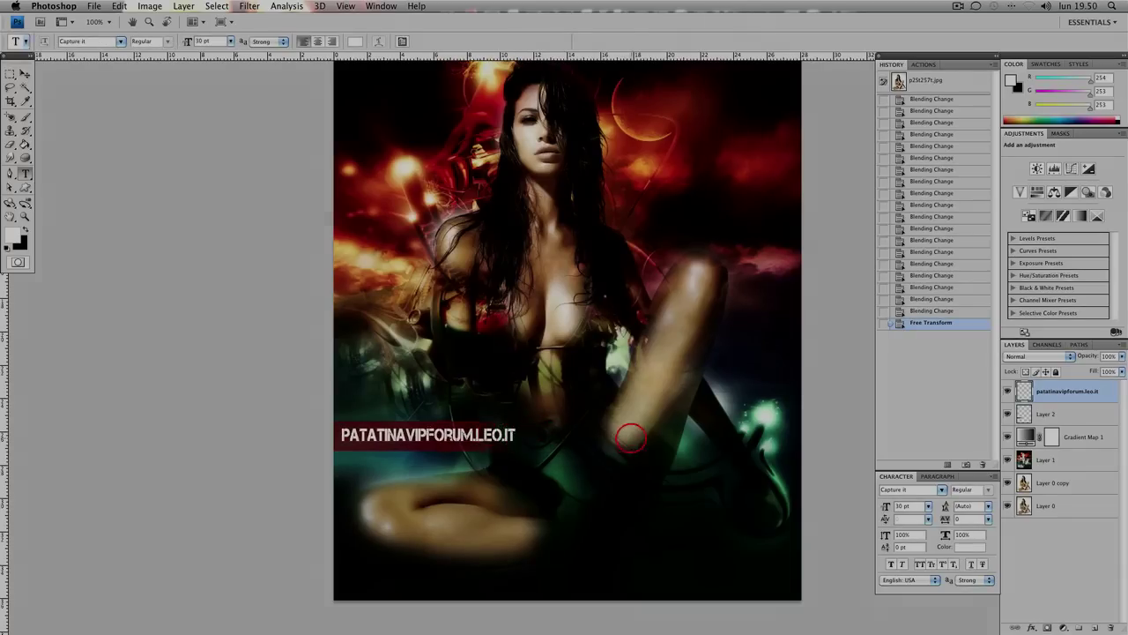